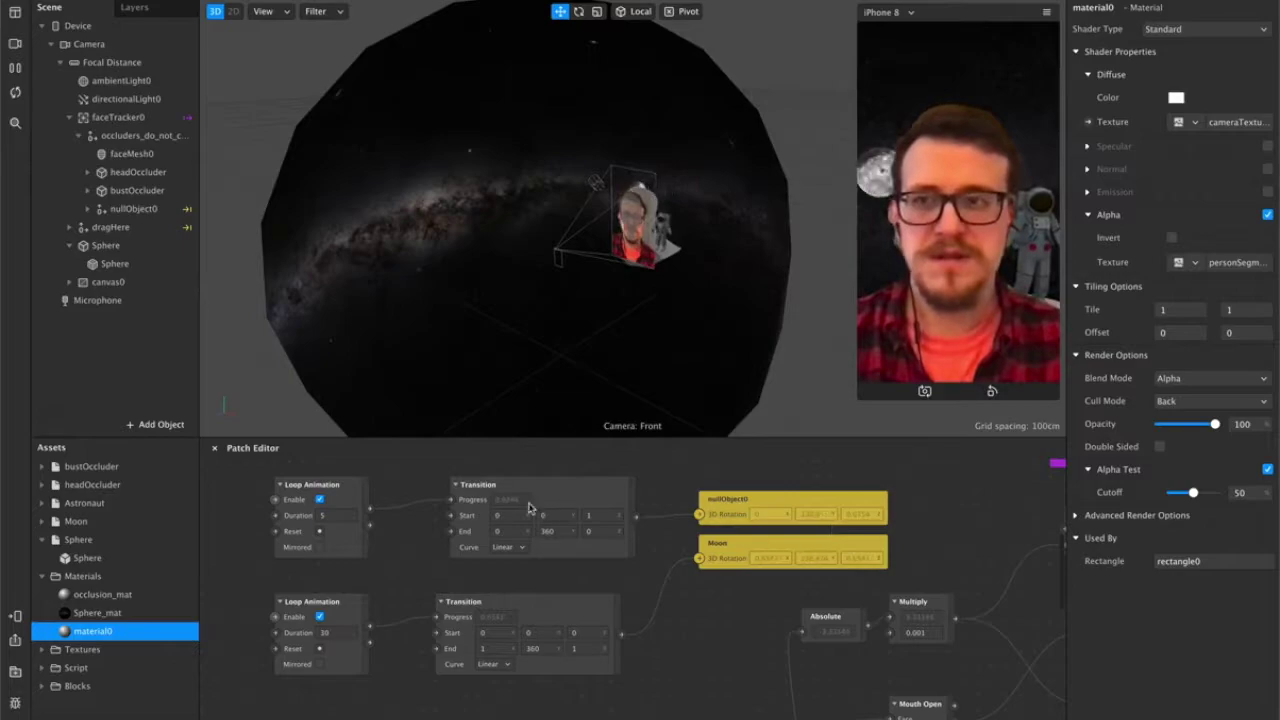
Step: Collapse the faceTracker0 group in the scene hierarchy of the finished example project
{"action": "left_click", "coordinate": [83, 118]}
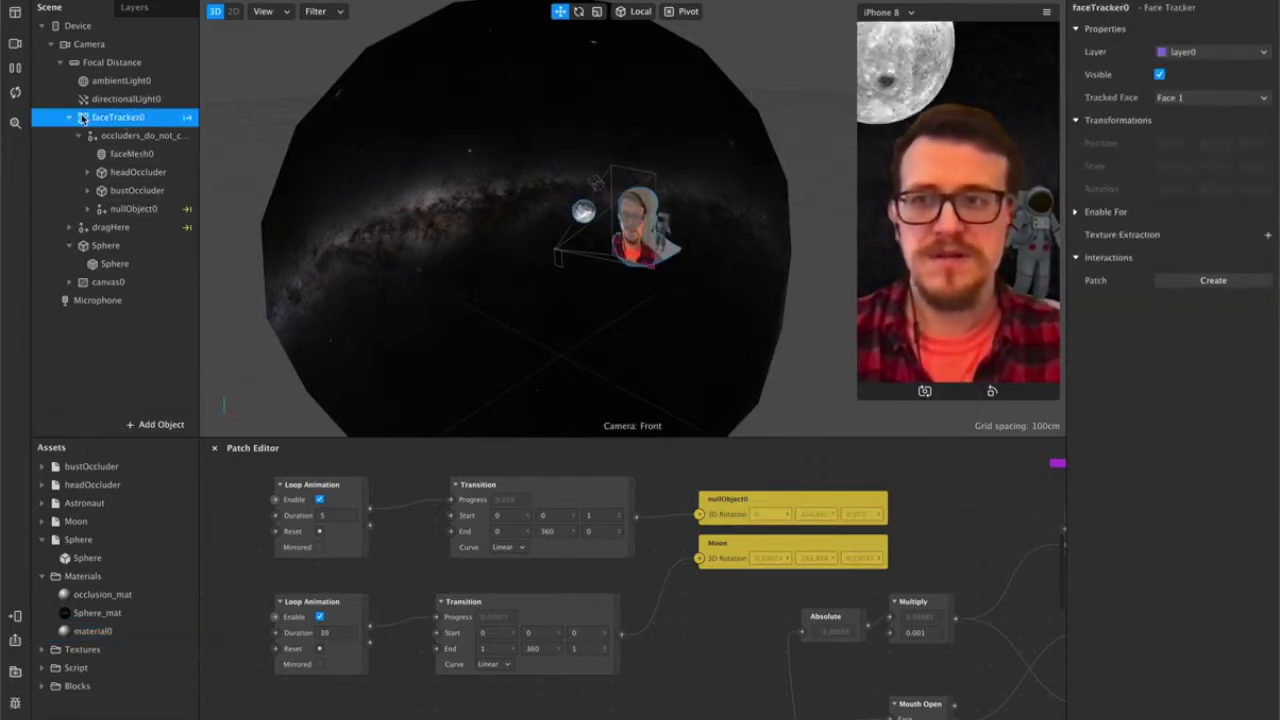
{"action": "left_click", "coordinate": [70, 118]}
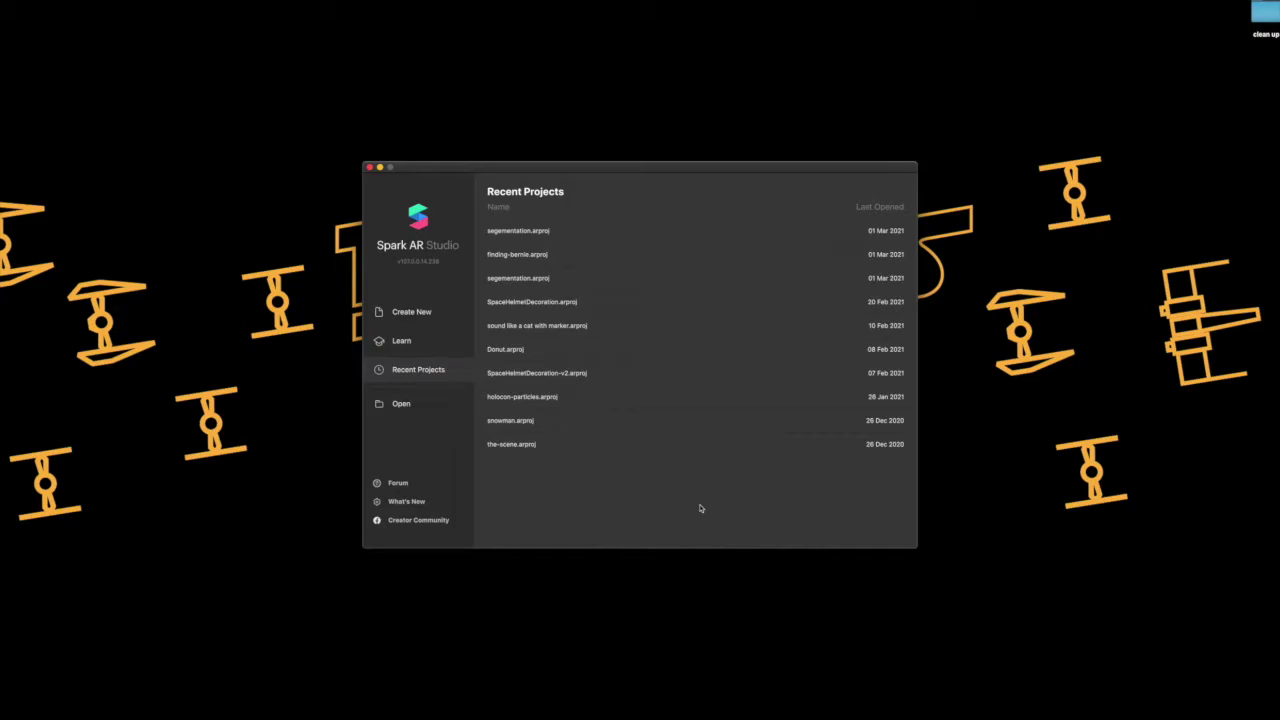
Step: Open the most recent segementation.arproj project and enlarge its window to fill more of the screen
{"action": "left_click", "coordinate": [590, 238]}
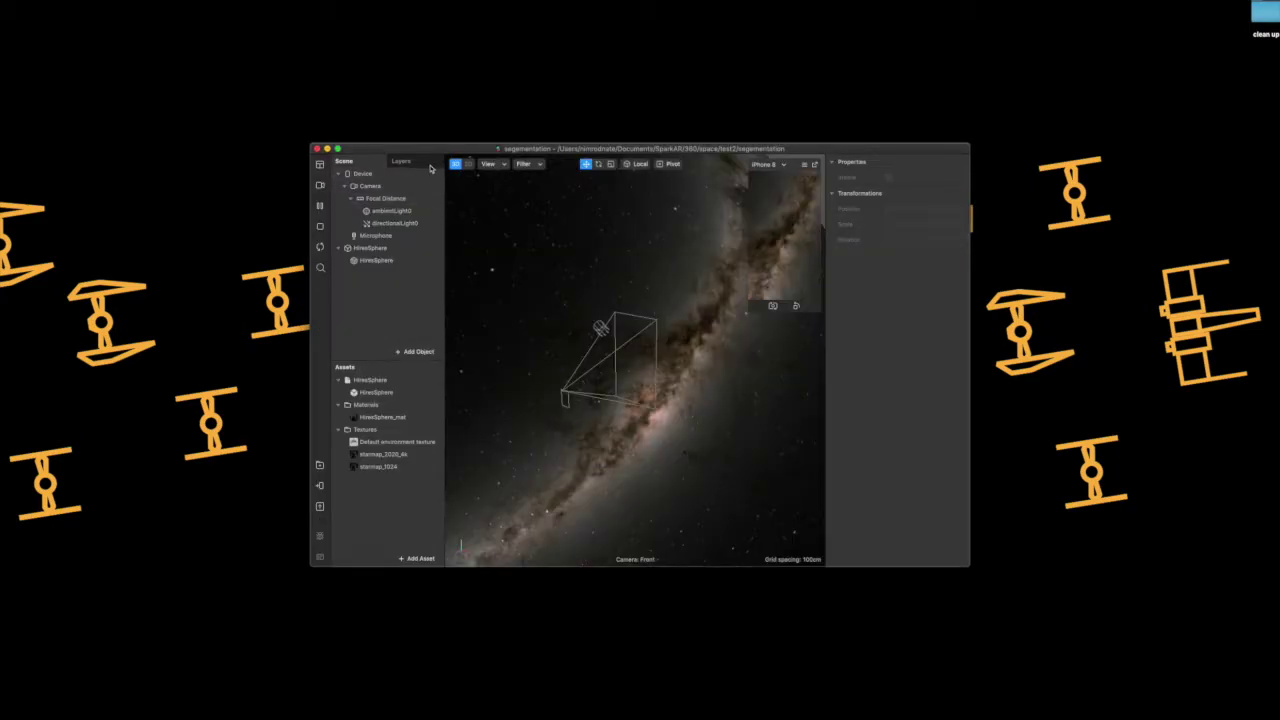
{"action": "left_click_drag", "start_coordinate": [447, 149], "coordinate": [365, 56]}
{"action": "left_click_drag", "start_coordinate": [890, 476], "coordinate": [1186, 705]}
{"action": "left_click_drag", "start_coordinate": [548, 58], "coordinate": [433, 1]}
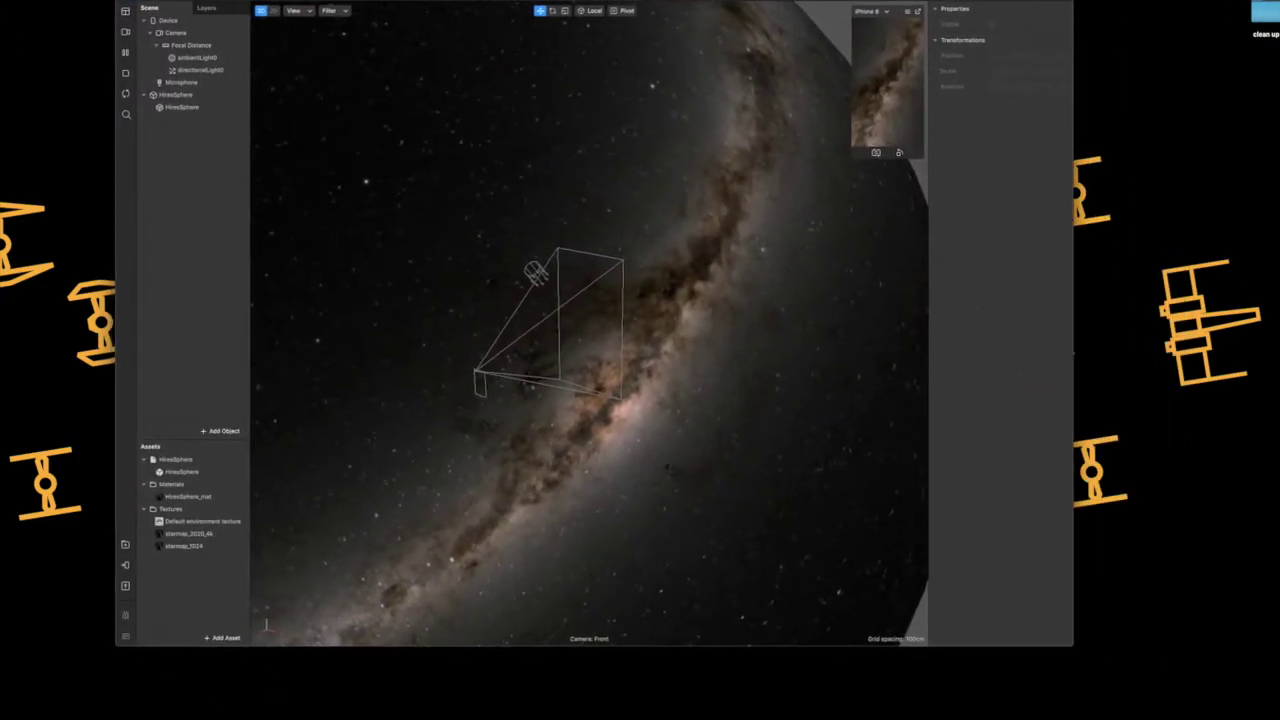
Step: Review the available cameras and real-time simulation videos
{"action": "left_click", "coordinate": [125, 32]}
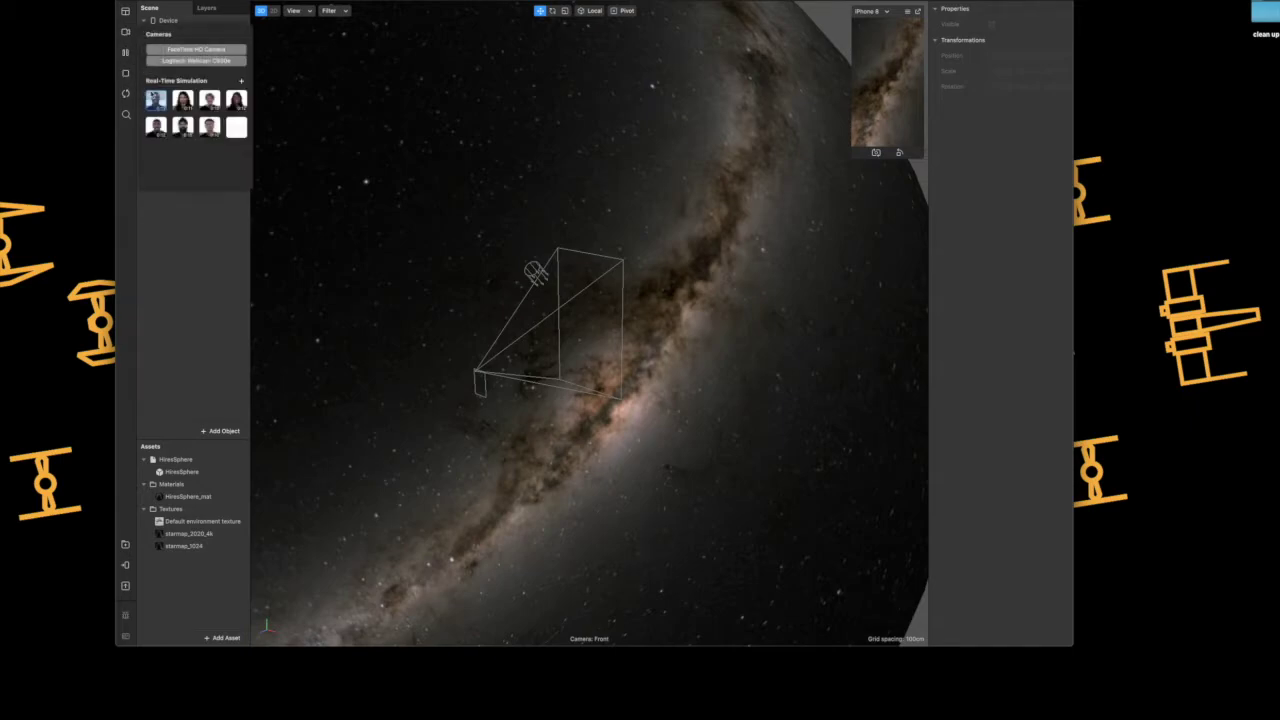
{"action": "left_click", "coordinate": [182, 268]}
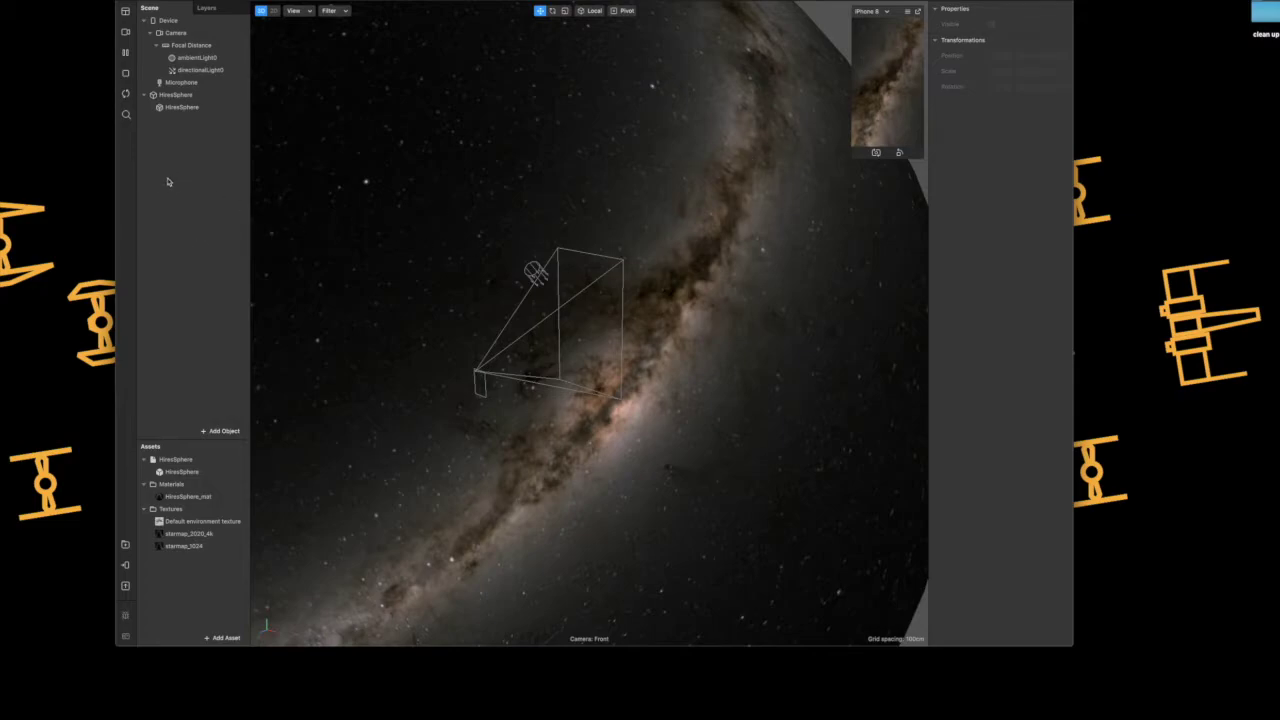
Step: Inspect the parent HiresSphere object around the camera in the viewport and enlarge the iPhone 8 preview
{"action": "left_click", "coordinate": [187, 95]}
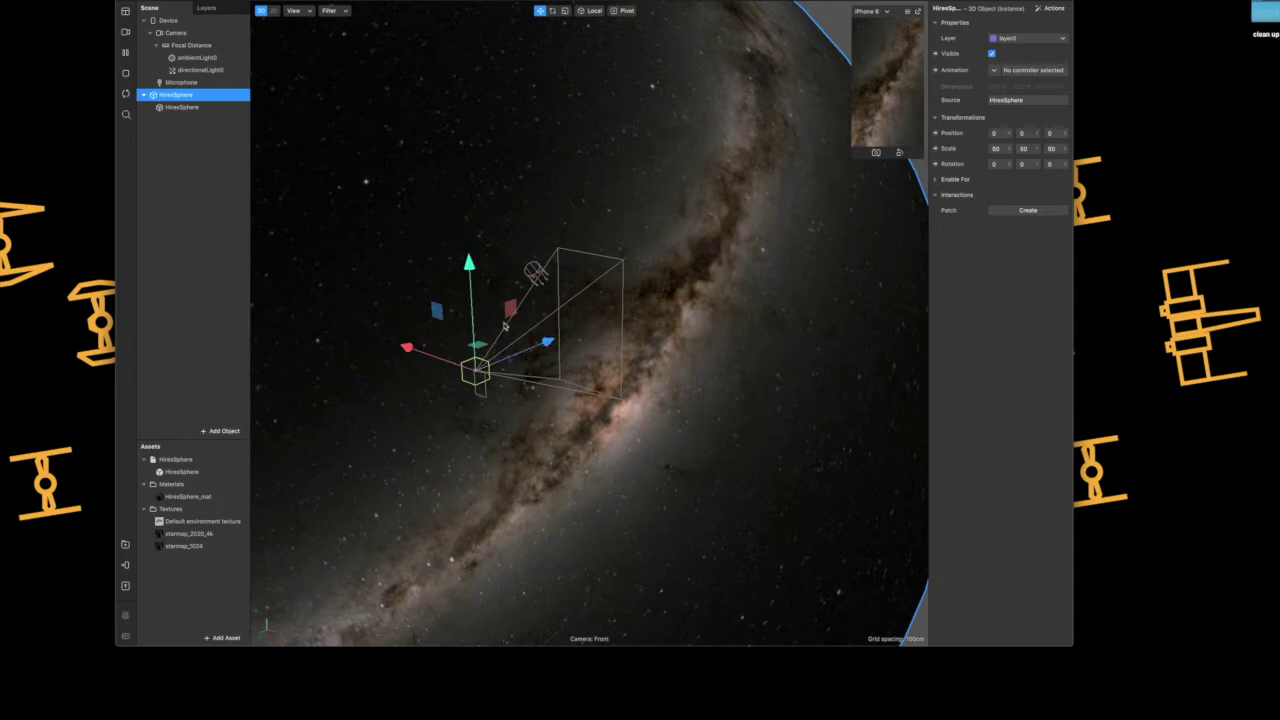
{"action": "key", "text": "f"}
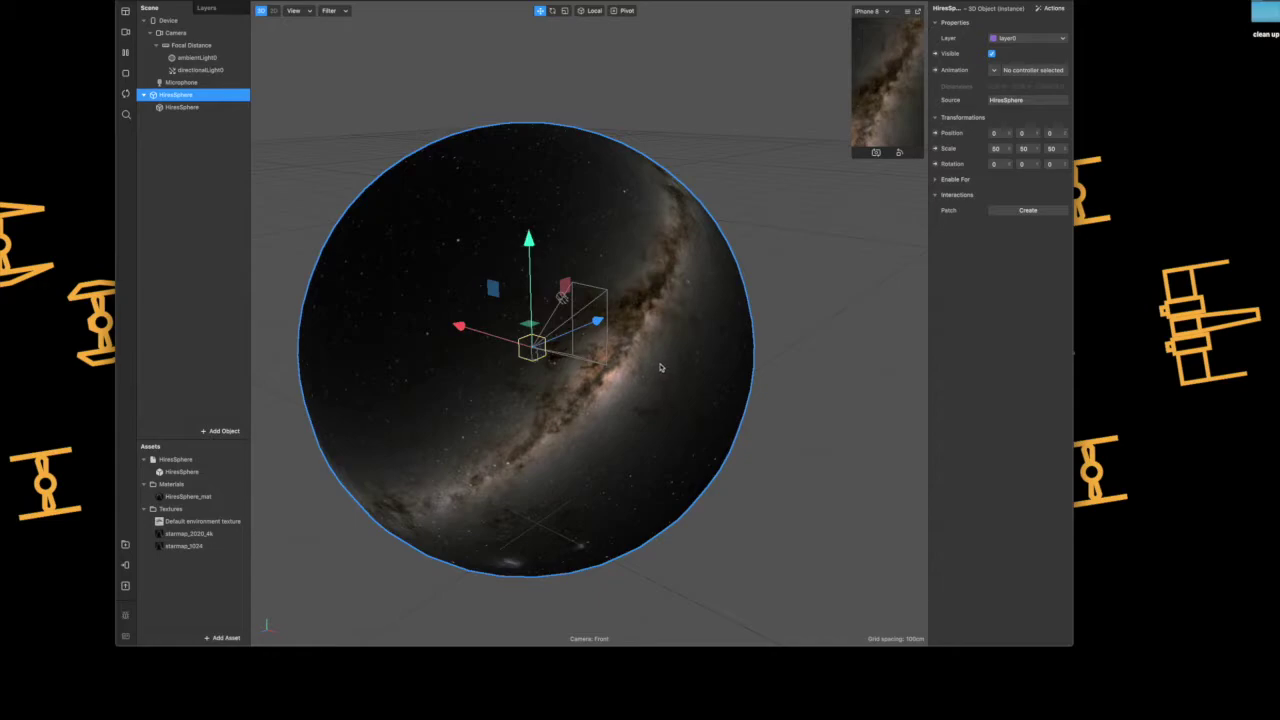
{"action": "scroll", "coordinate": [659, 370], "scroll_direction": "up", "scroll_amount": 10}
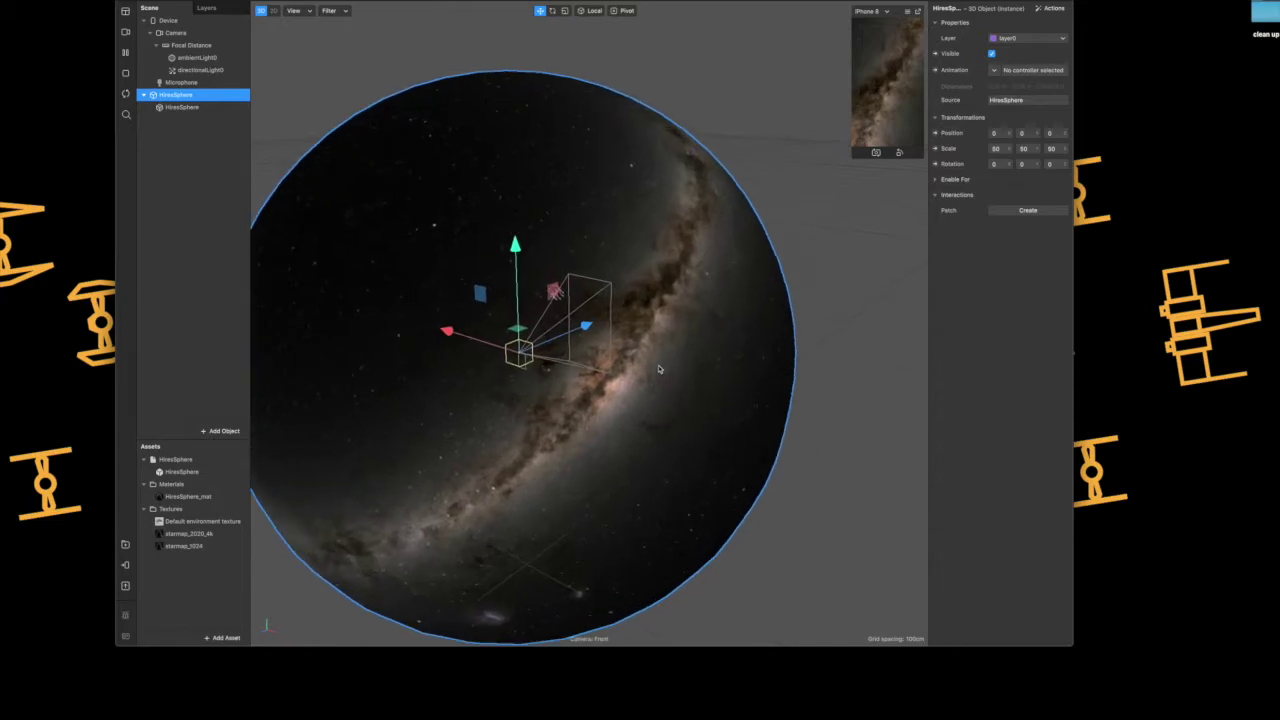
{"action": "scroll", "coordinate": [659, 370], "scroll_direction": "up", "scroll_amount": 3}
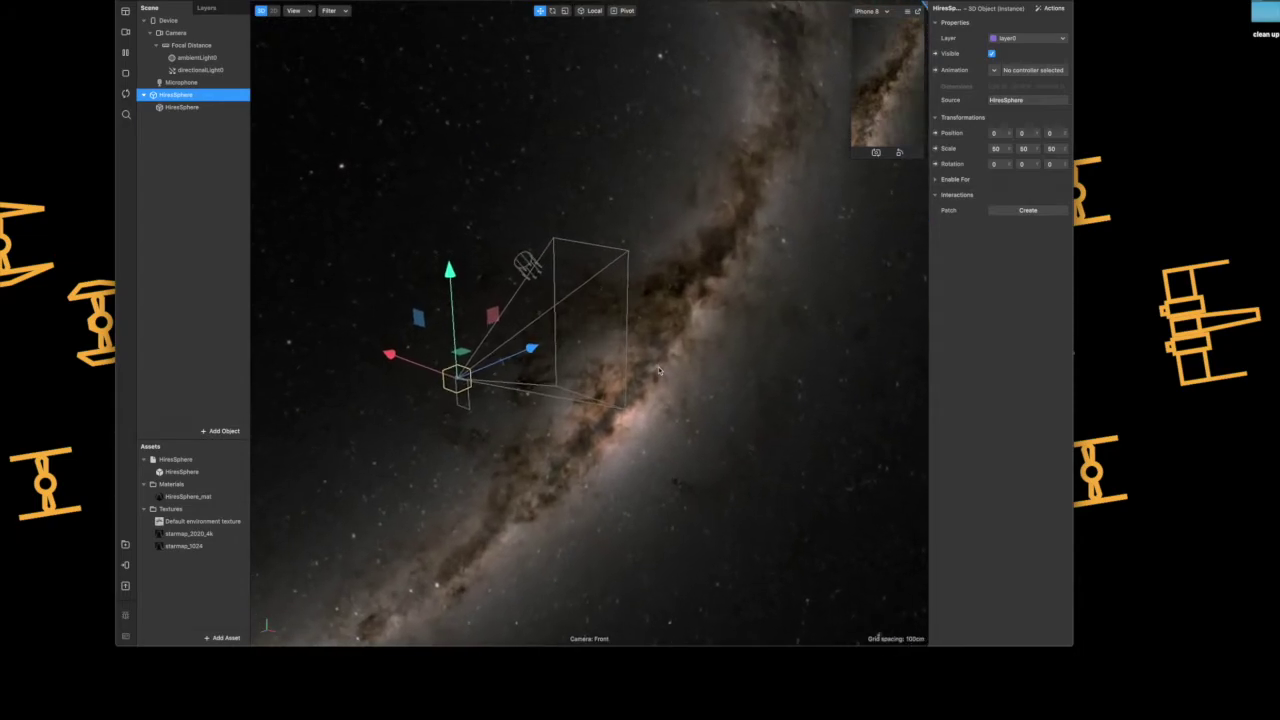
{"action": "left_click", "coordinate": [852, 156]}
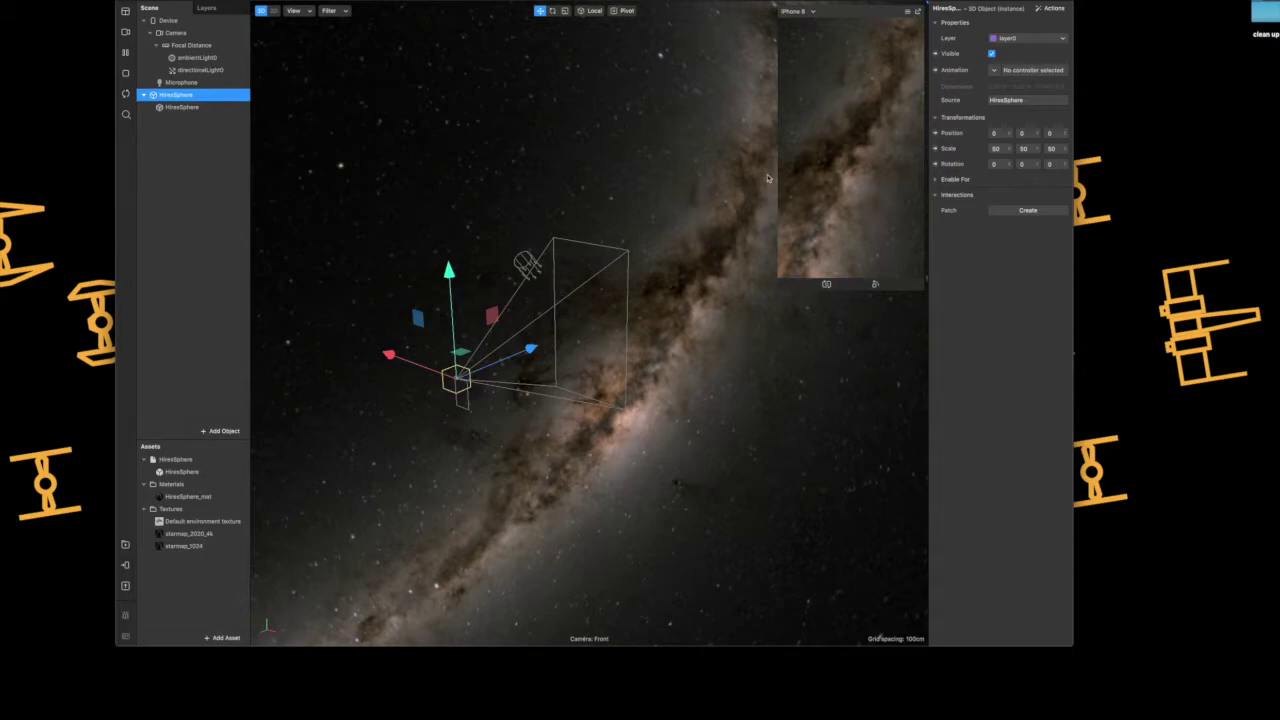
Step: Add a Person segmentation and a texture extraction to the Camera
{"action": "left_click", "coordinate": [193, 32]}
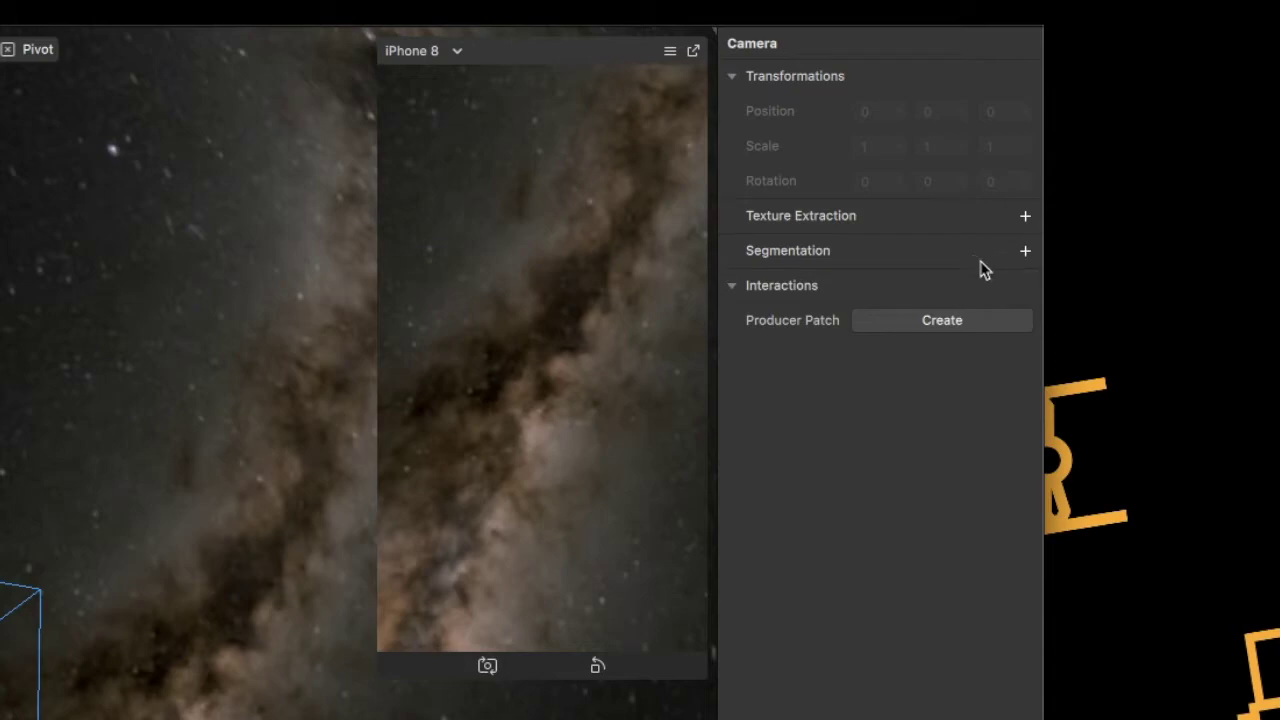
{"action": "left_click", "coordinate": [1025, 253]}
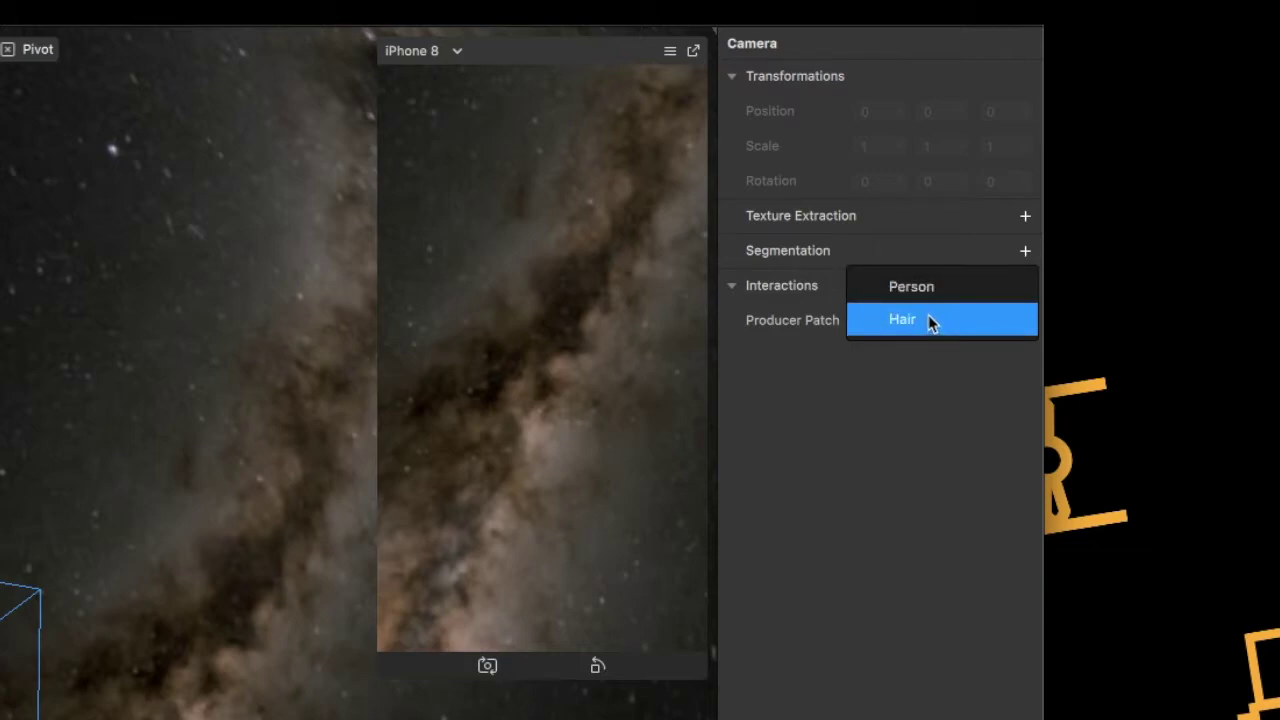
{"action": "left_click", "coordinate": [933, 289]}
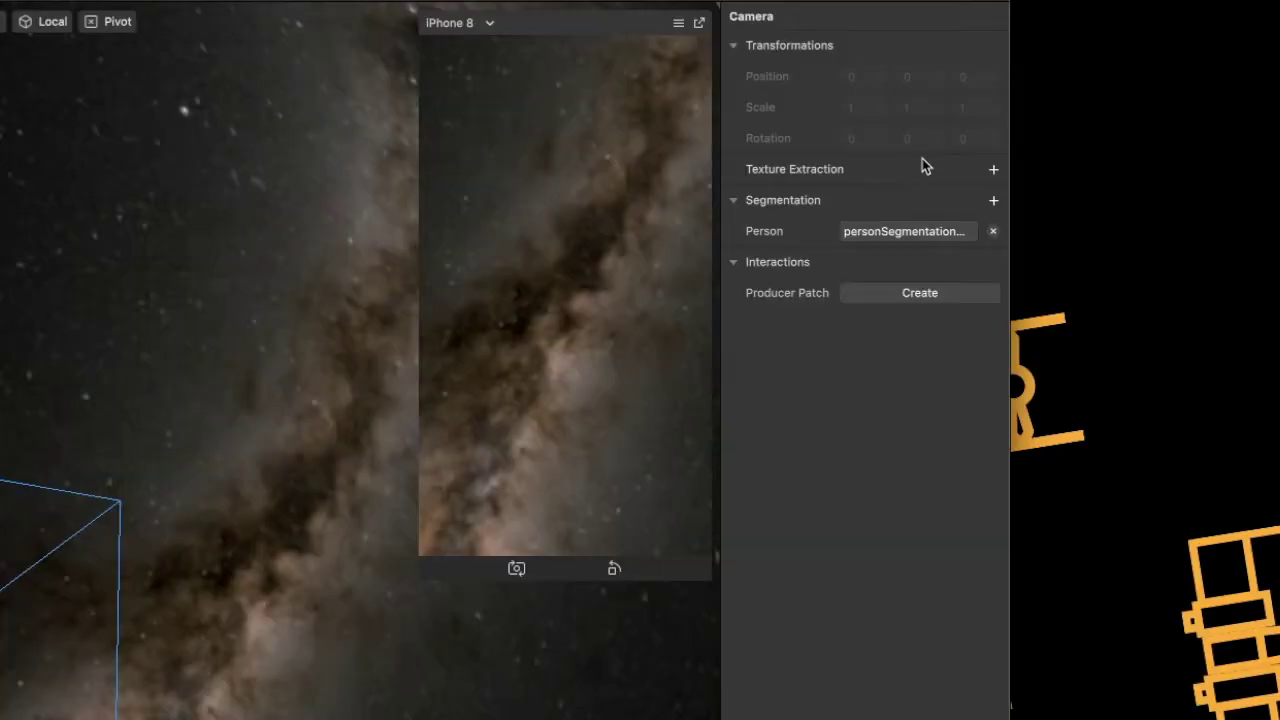
{"action": "left_click", "coordinate": [990, 168]}
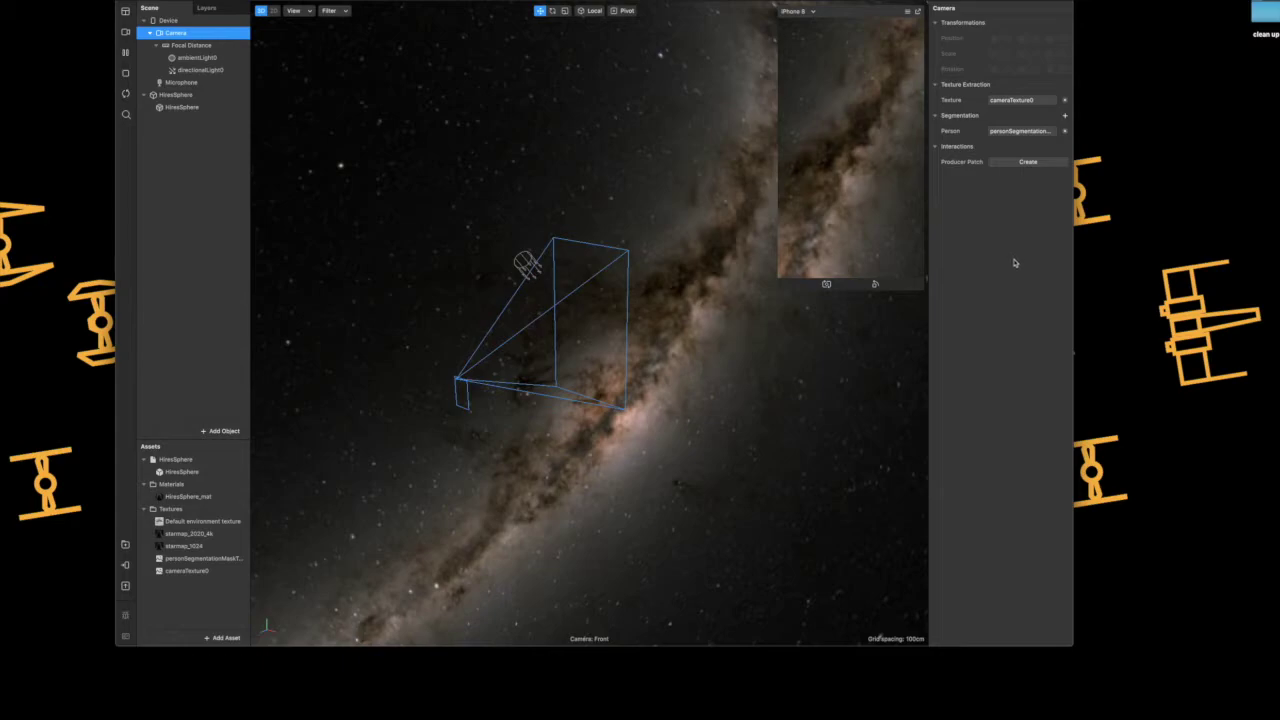
Step: Switch the viewport to 2D and add a Canvas under Focal Distance
{"action": "left_click", "coordinate": [213, 222]}
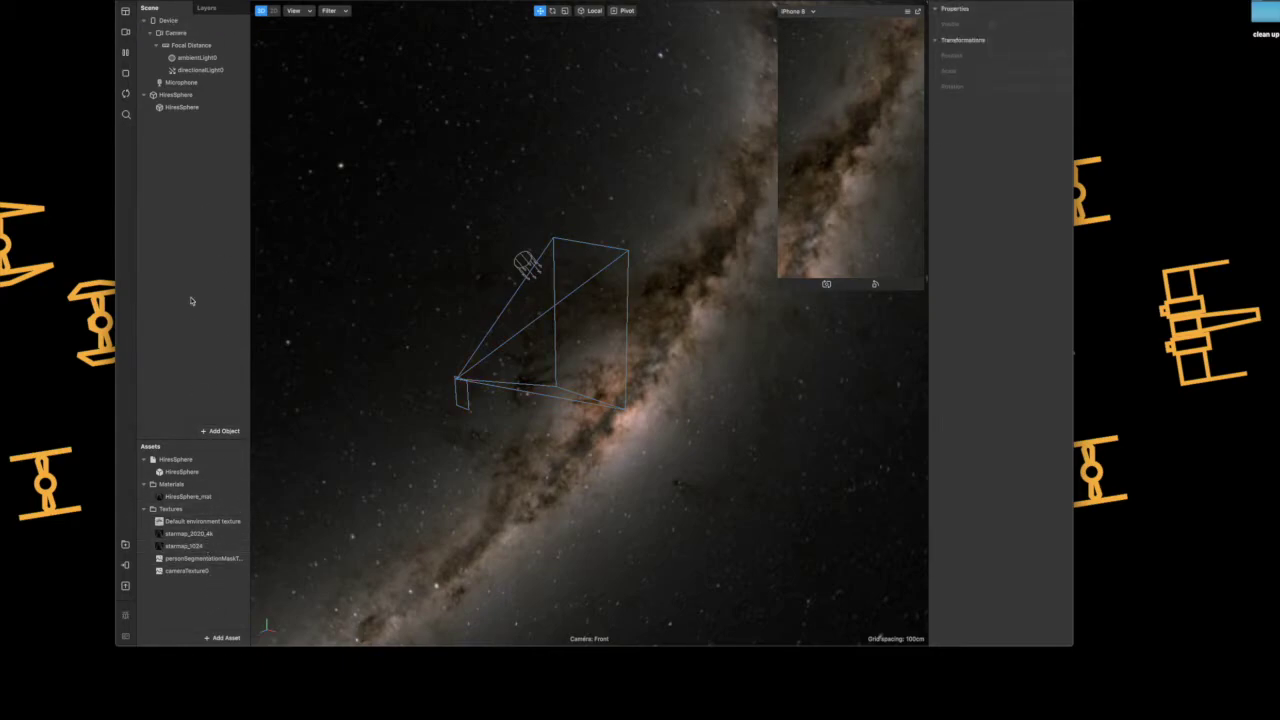
{"action": "left_click", "coordinate": [203, 46]}
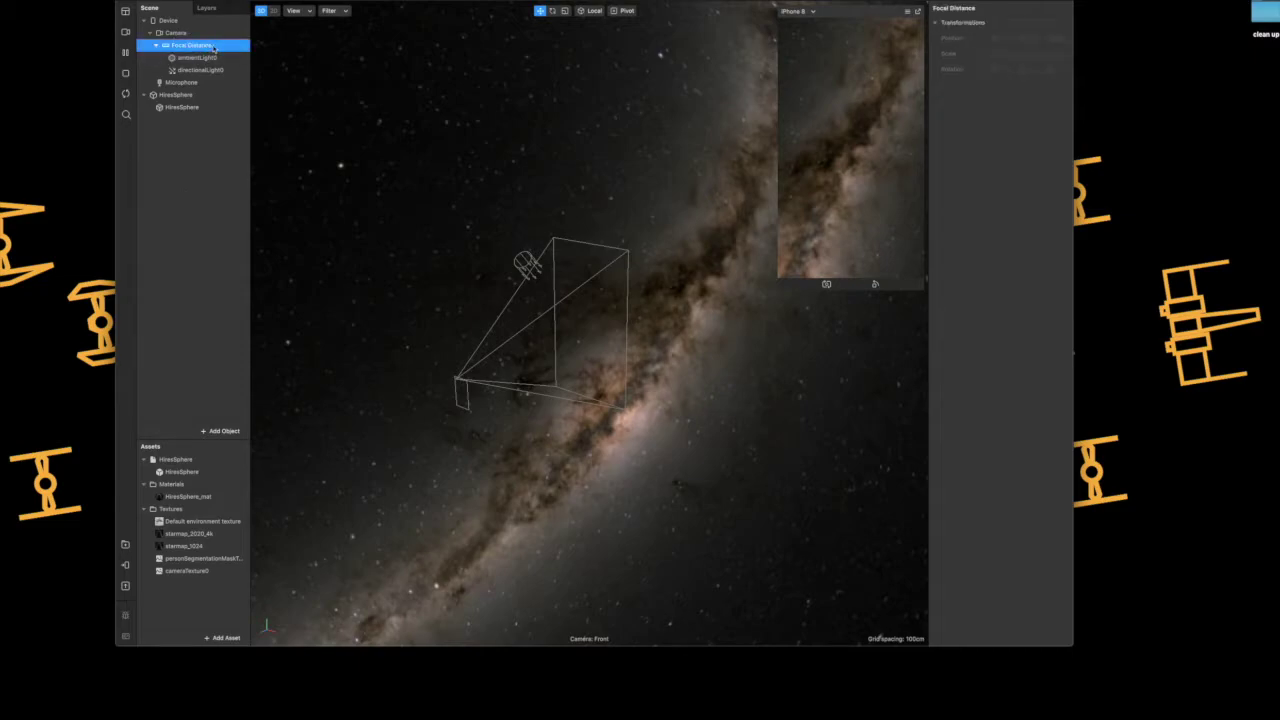
{"action": "left_click", "coordinate": [275, 12]}
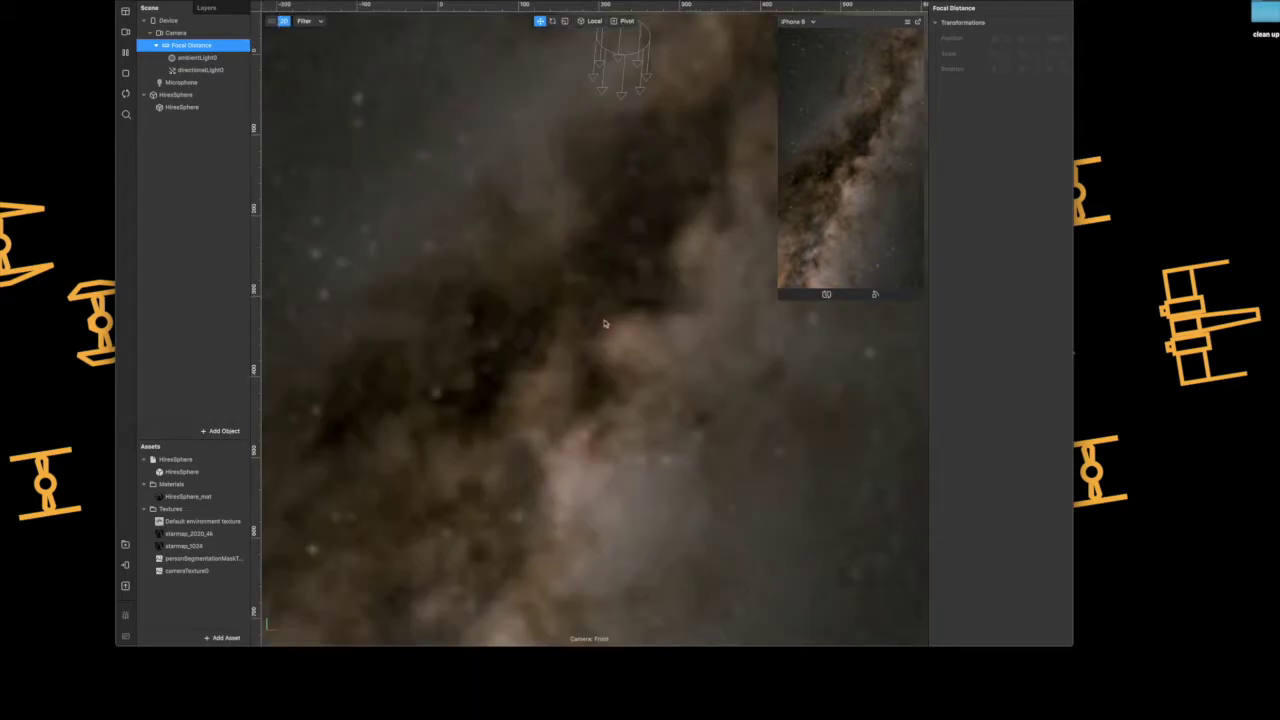
{"action": "scroll", "coordinate": [605, 323], "scroll_direction": "down", "scroll_amount": 5}
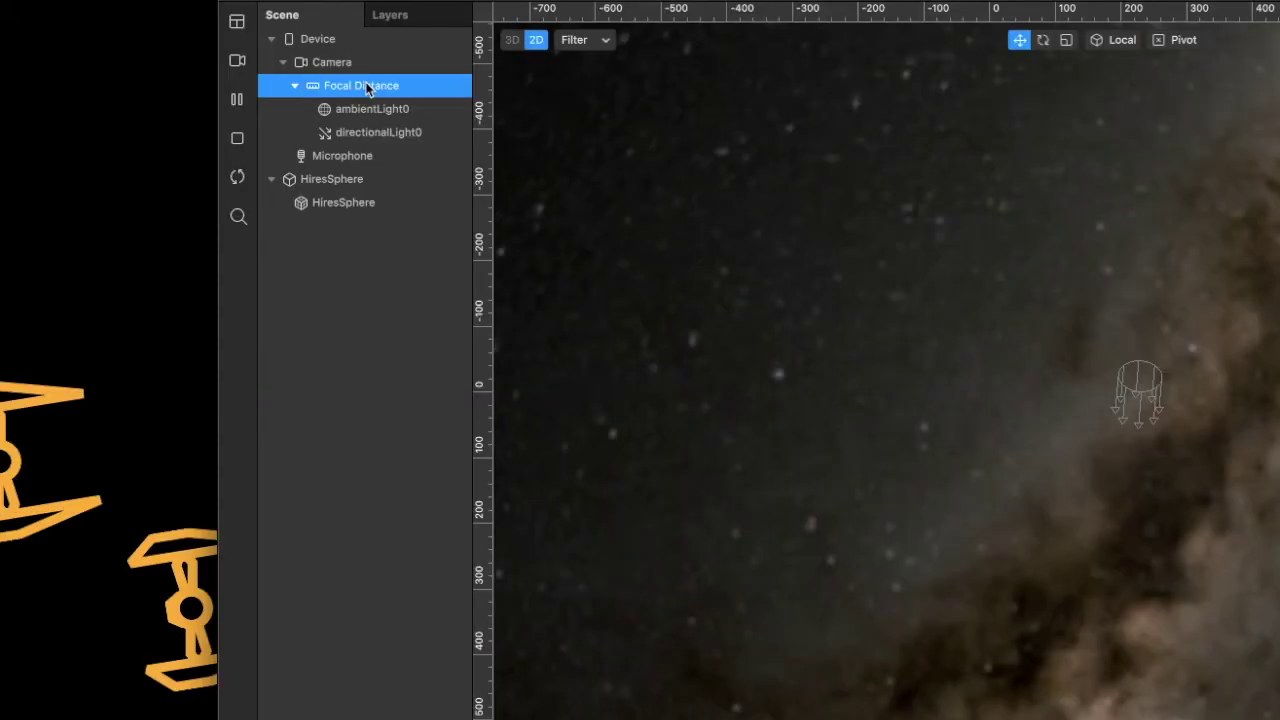
{"action": "right_click", "coordinate": [195, 46]}
{"action": "mouse_move", "coordinate": [250, 55]}
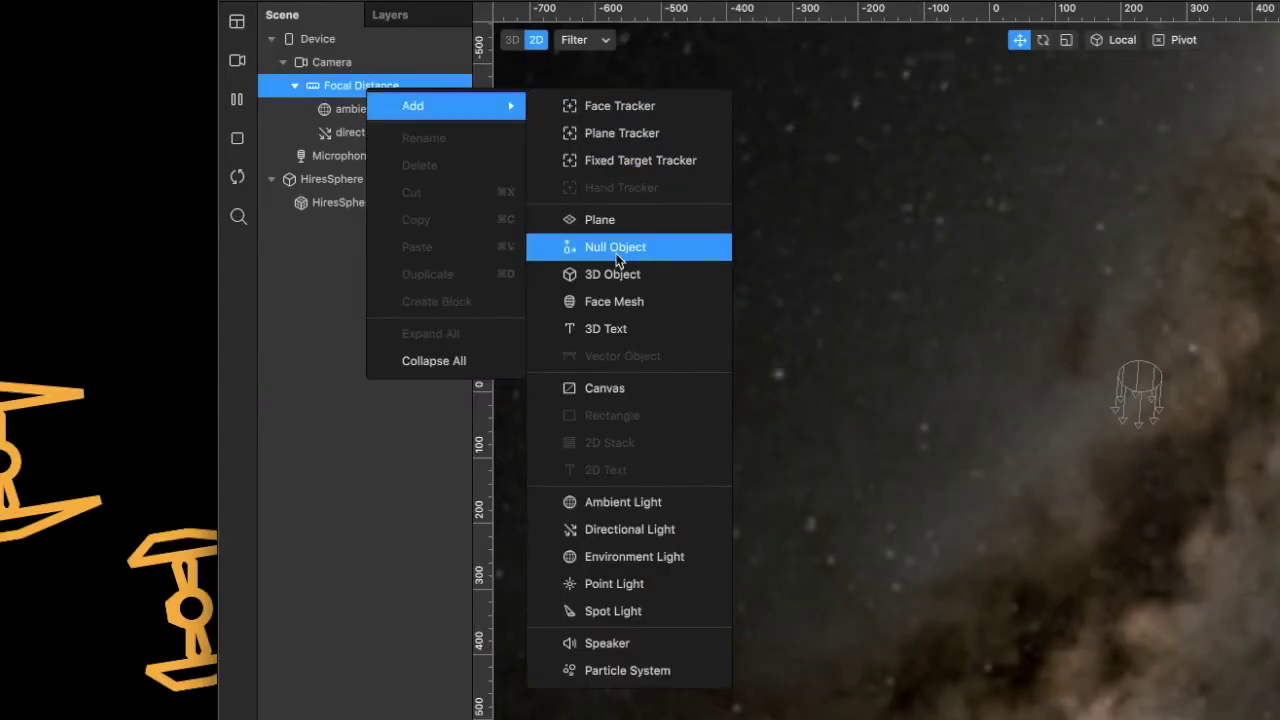
{"action": "left_click", "coordinate": [625, 389]}
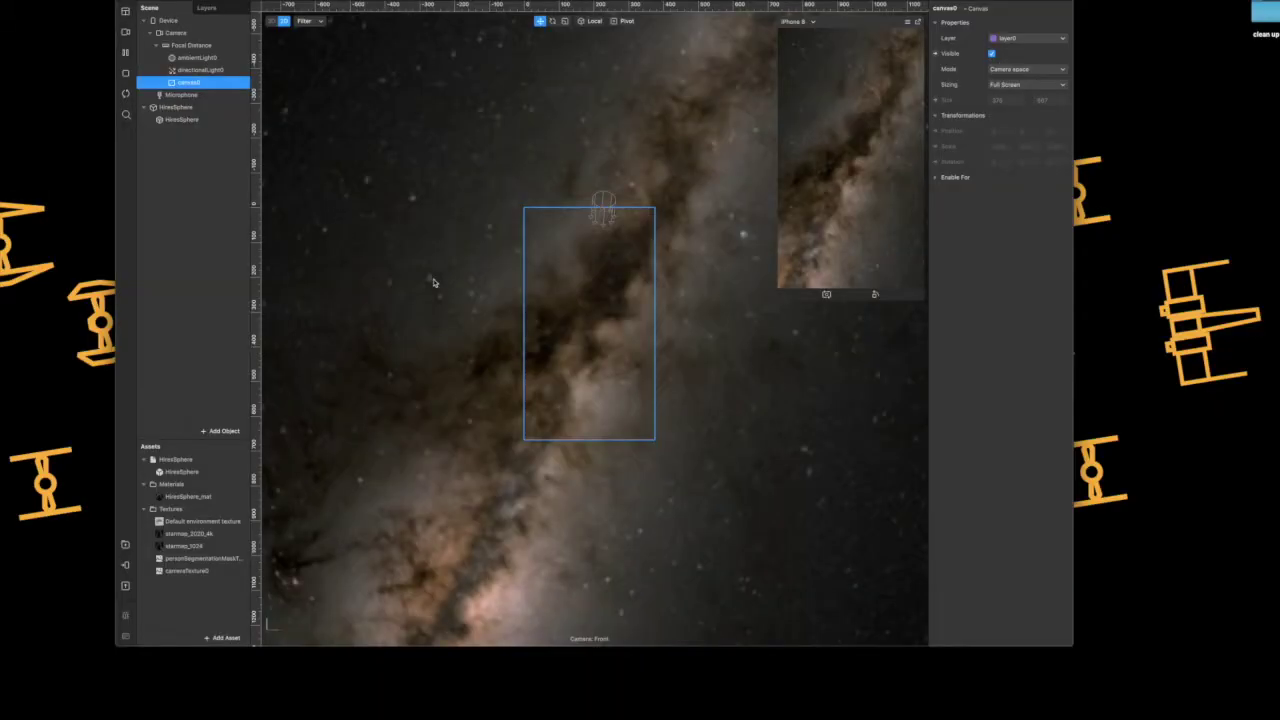
Step: Add a Rectangle as a child of canvas0
{"action": "scroll", "coordinate": [593, 275], "scroll_direction": "up", "scroll_amount": 5}
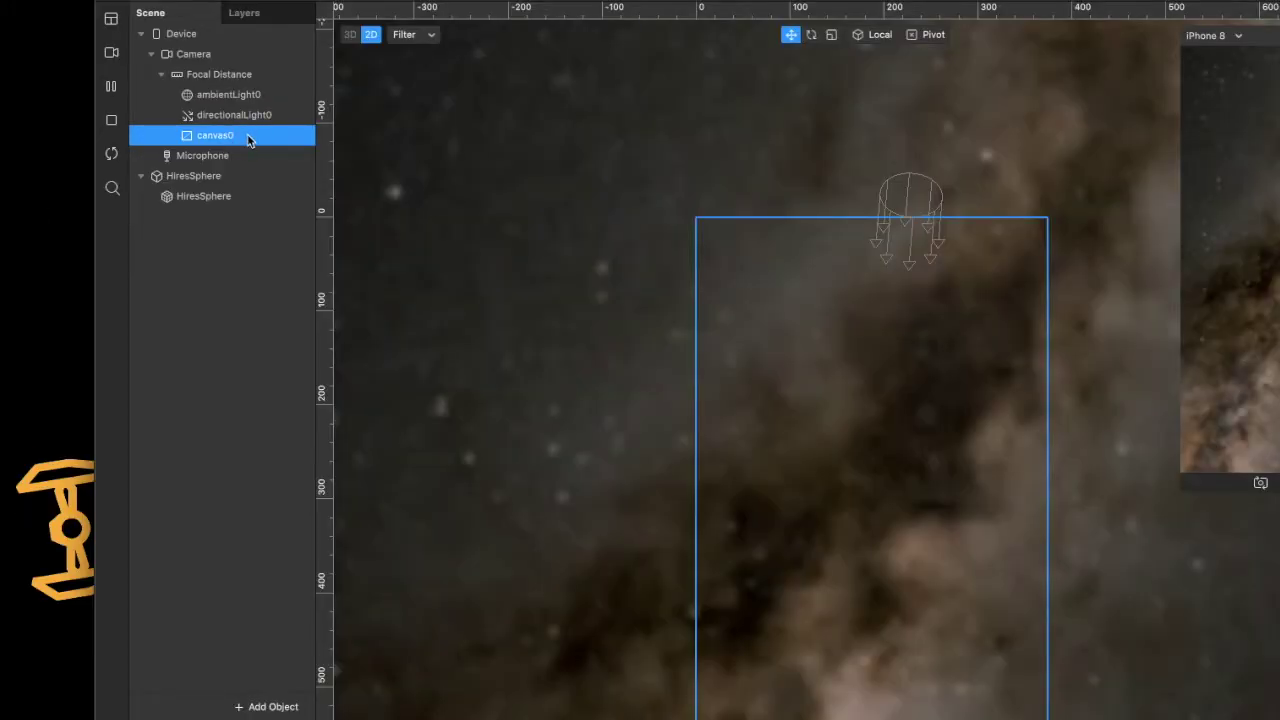
{"action": "right_click", "coordinate": [249, 140]}
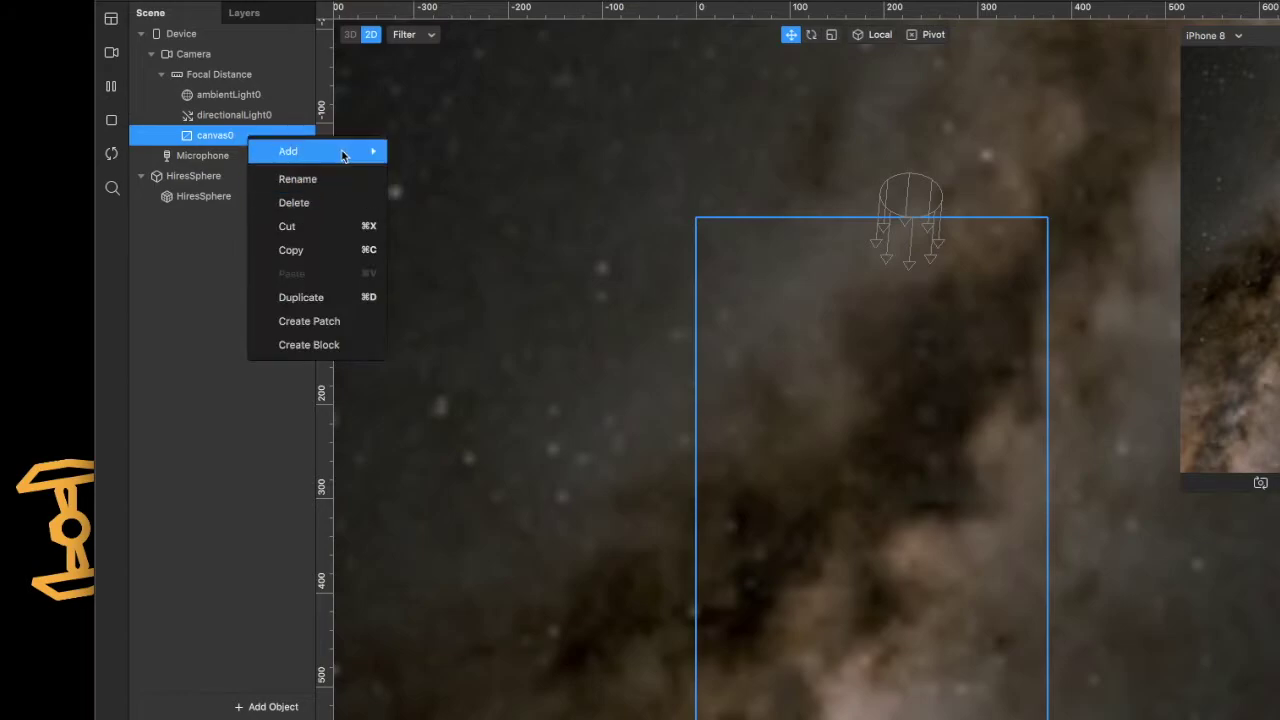
{"action": "mouse_move", "coordinate": [340, 151]}
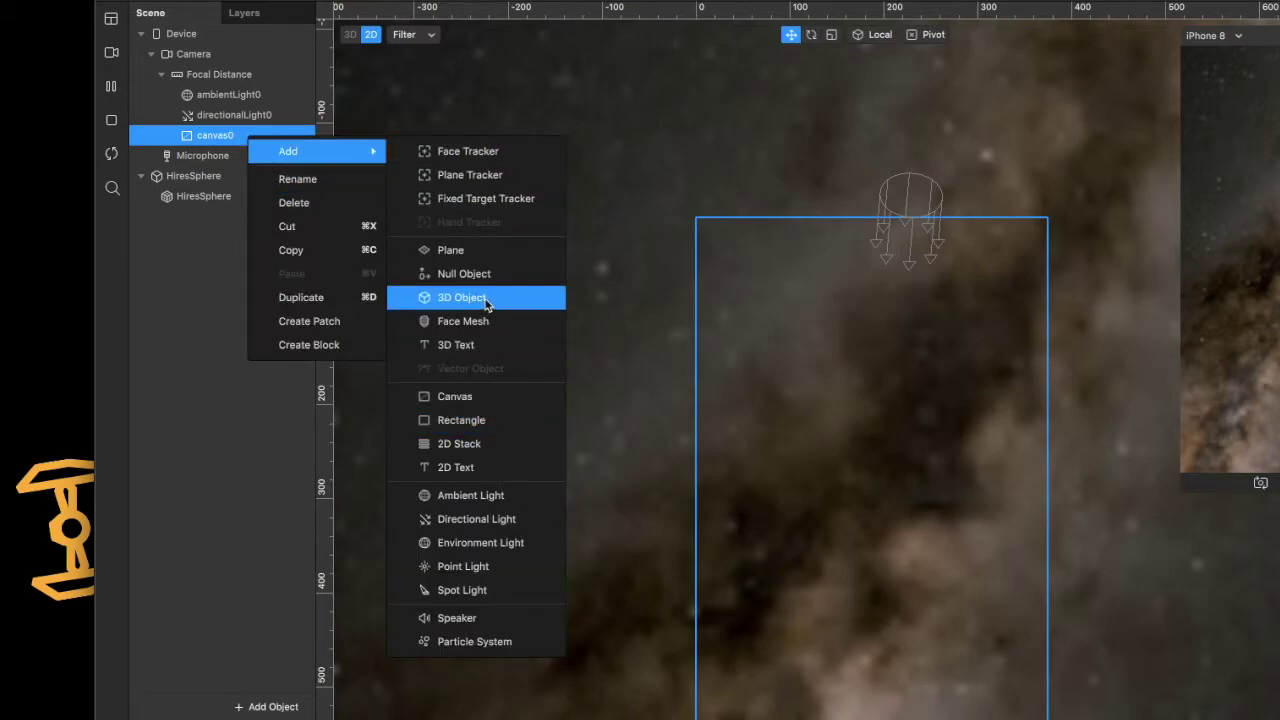
{"action": "left_click", "coordinate": [501, 421]}
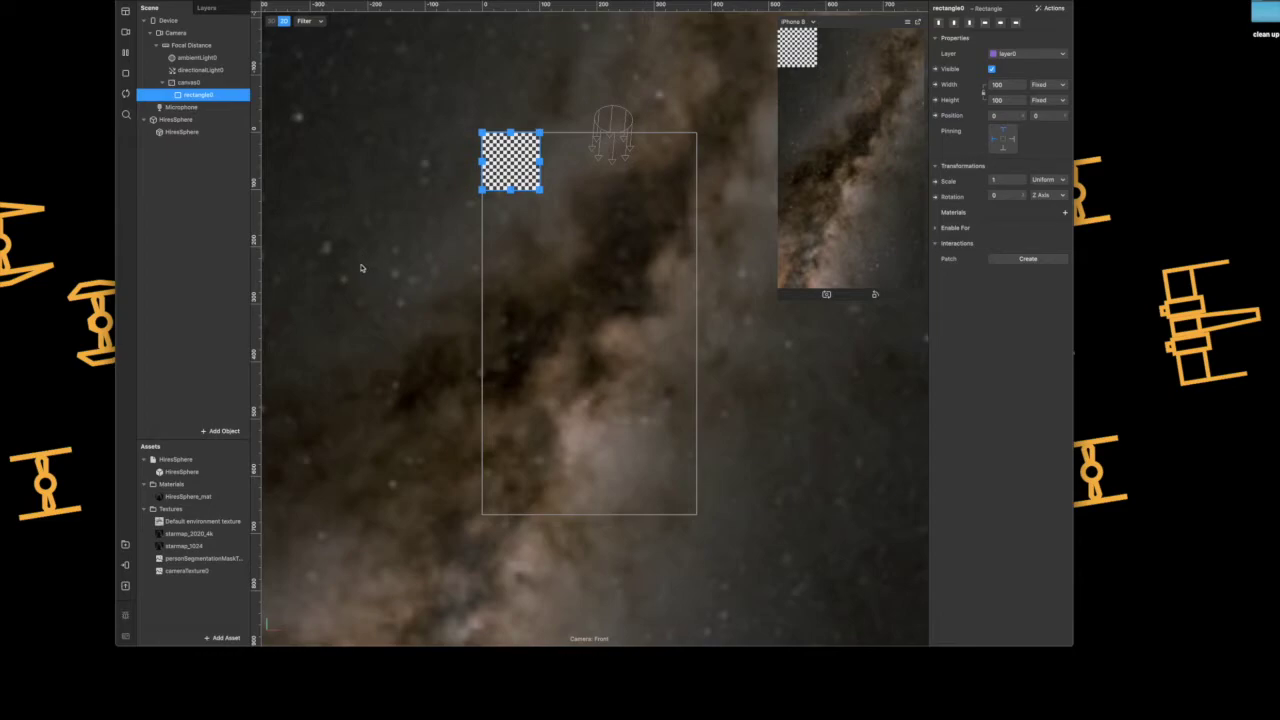
Step: Make the rectangle fill the canvas by setting its width and height to Relative at 100%
{"action": "left_click", "coordinate": [1008, 85]}
{"action": "left_click", "coordinate": [1009, 104]}
{"action": "left_click", "coordinate": [1007, 103]}
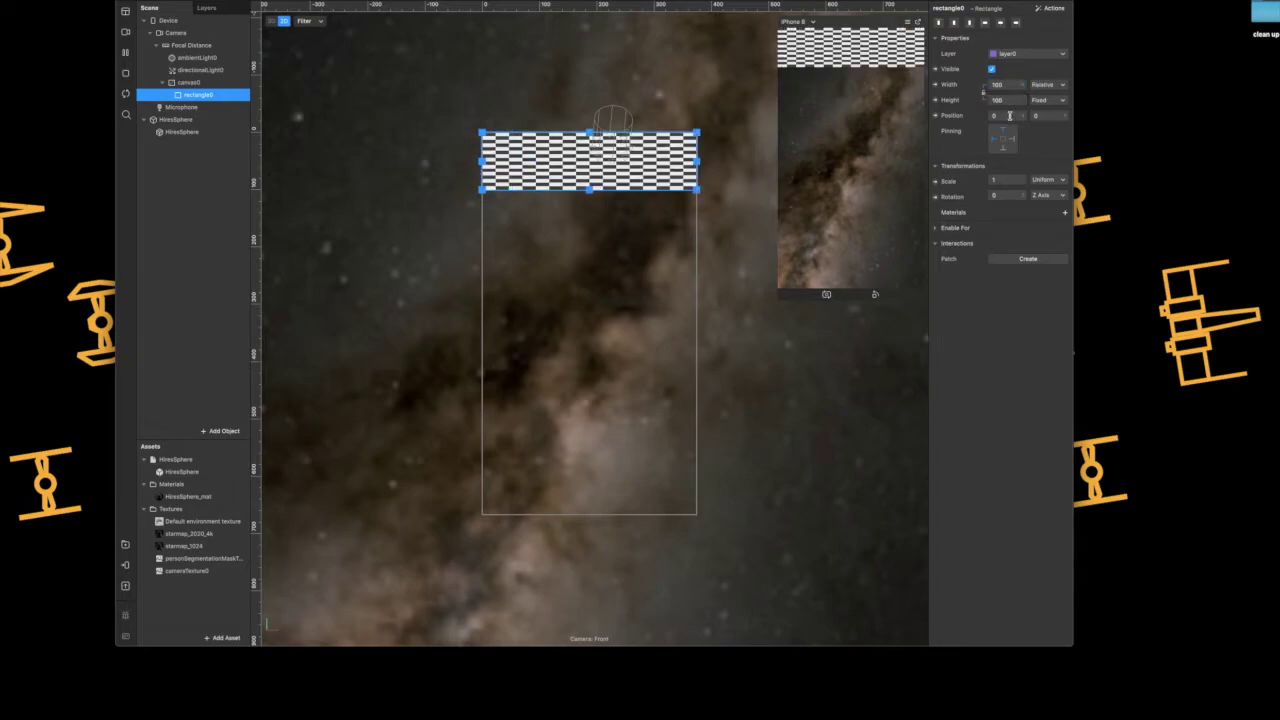
{"action": "mouse_move", "coordinate": [1011, 102]}
{"action": "left_click", "coordinate": [1007, 117]}
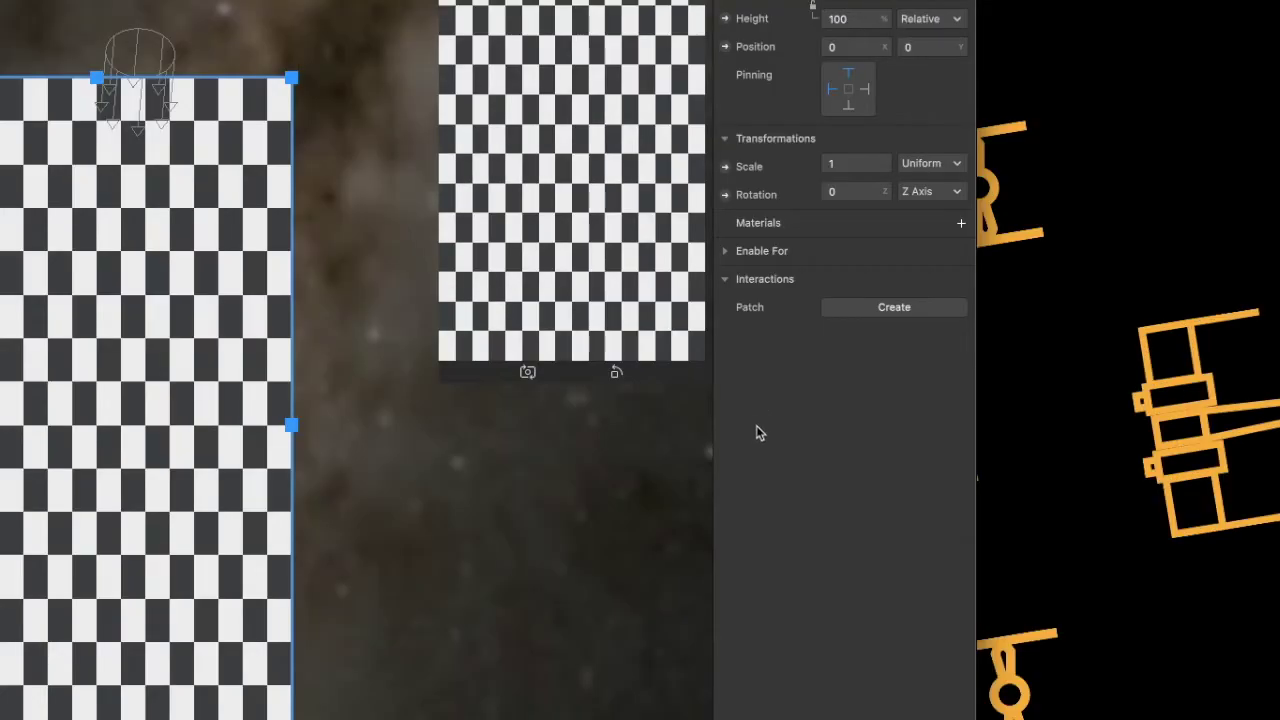
Step: Create a new material for the rectangle and rename it theMask
{"action": "left_click", "coordinate": [962, 225]}
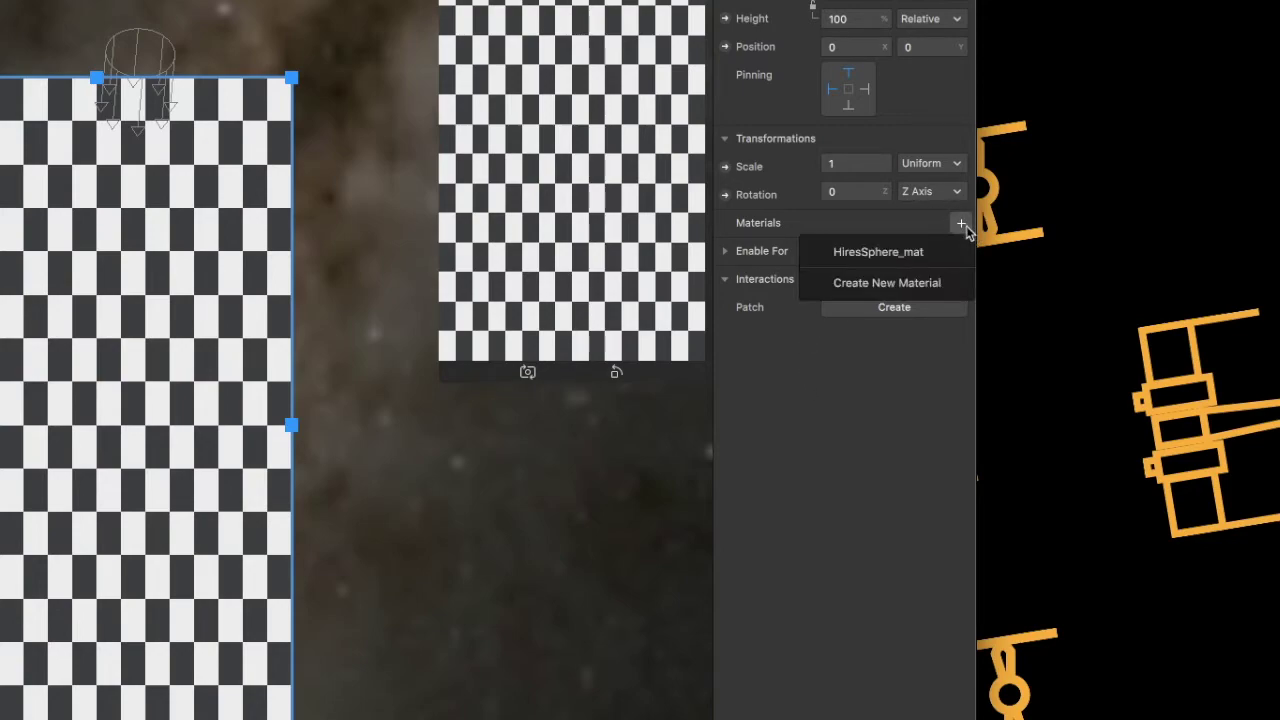
{"action": "left_click", "coordinate": [922, 282]}
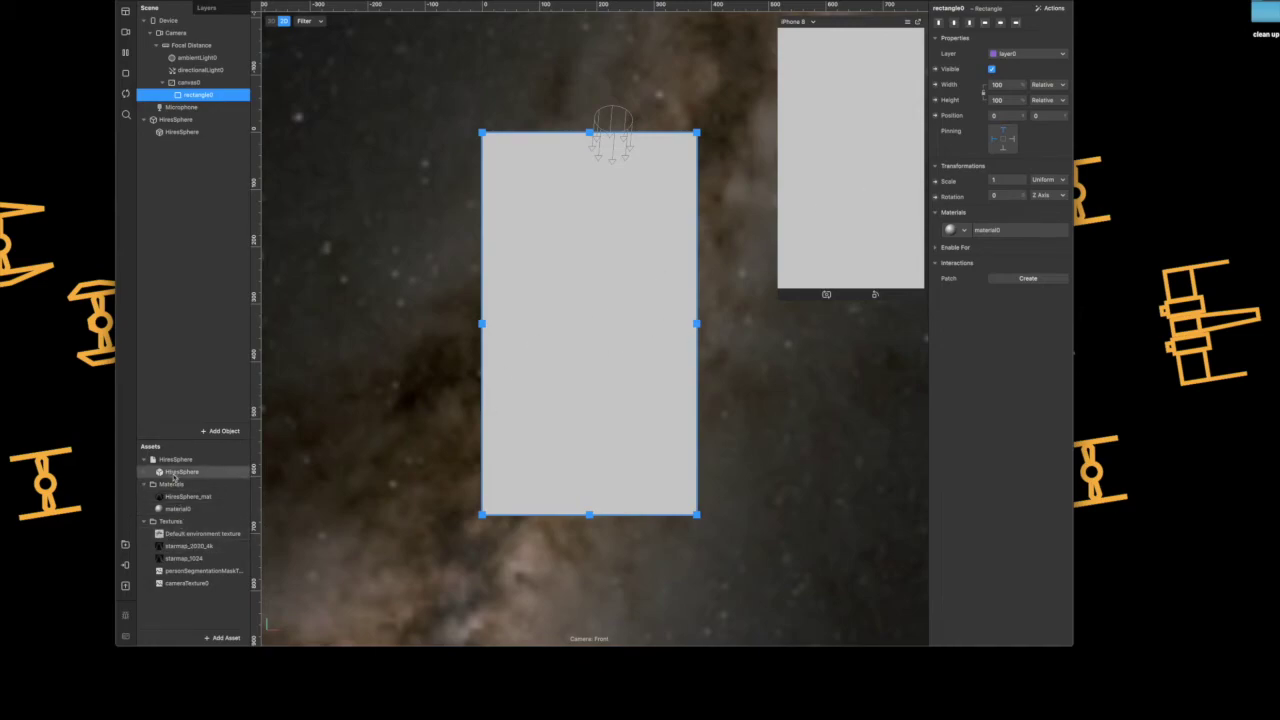
{"action": "left_click", "coordinate": [178, 512]}
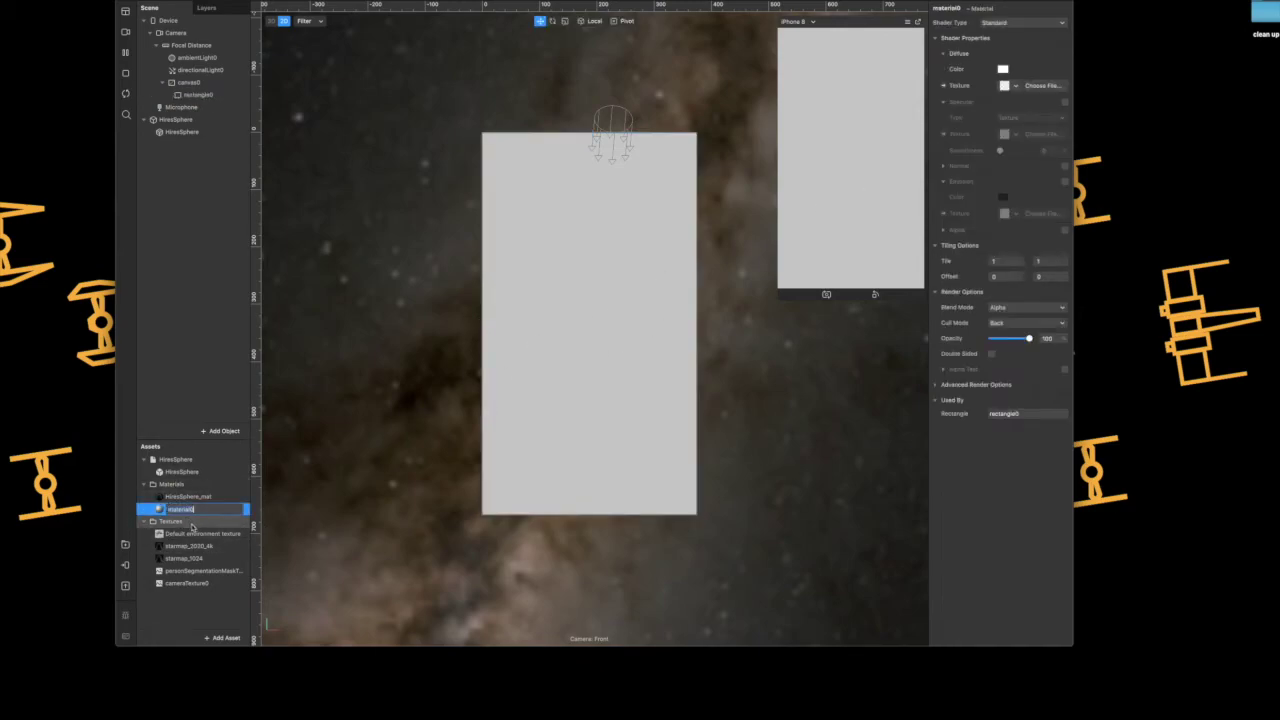
{"action": "type", "text": "staMask"}
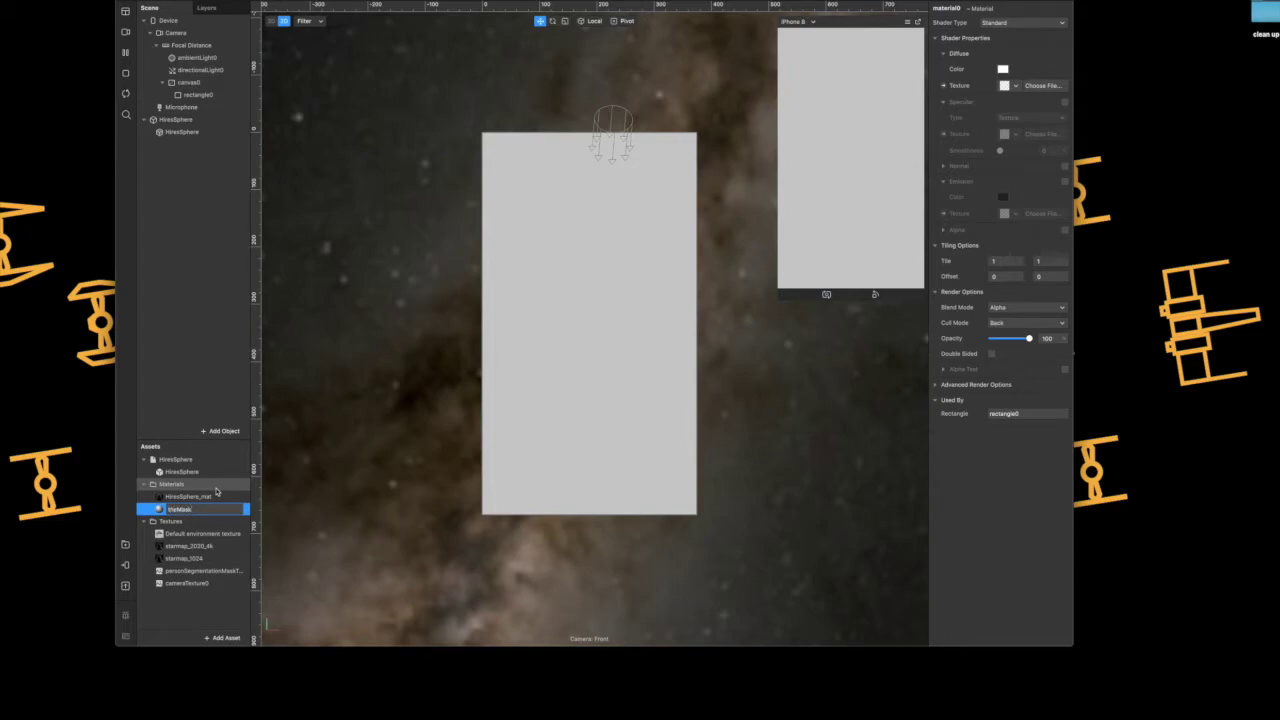
{"action": "key", "text": "Return"}
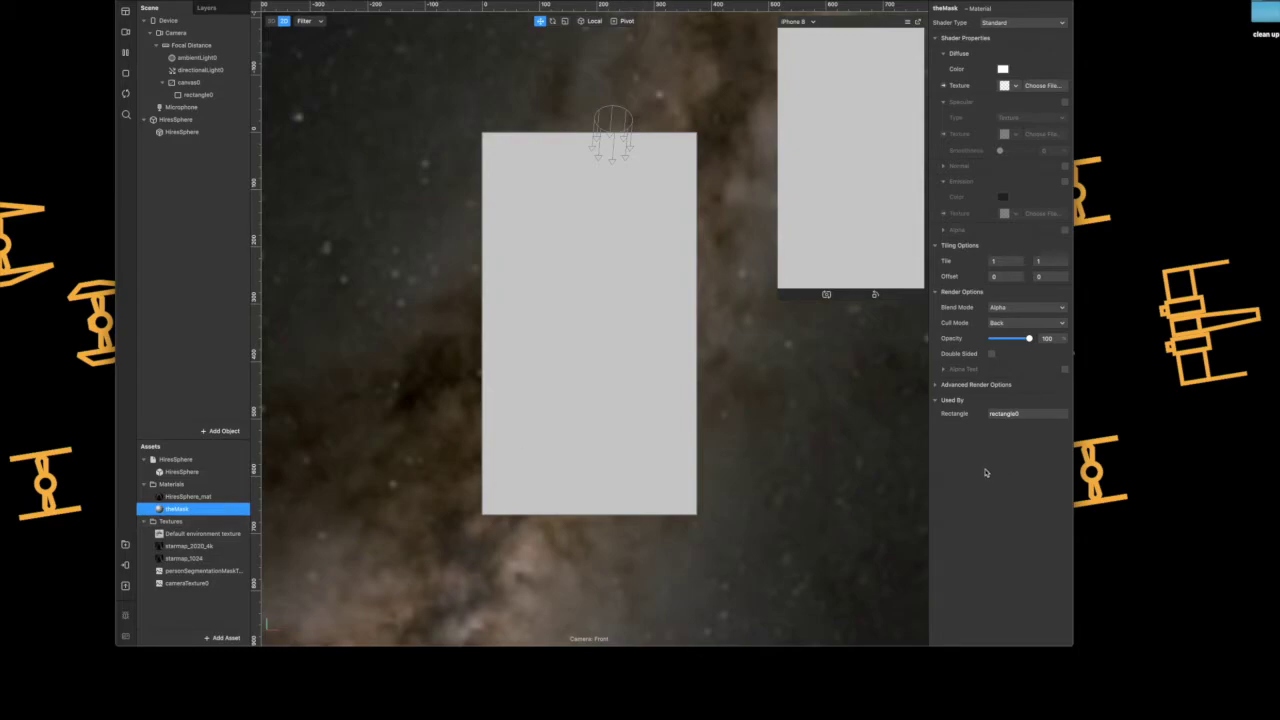
Step: Widen the material properties panel and dock the device preview back in the viewport
{"action": "left_click_drag", "start_coordinate": [929, 465], "coordinate": [884, 467]}
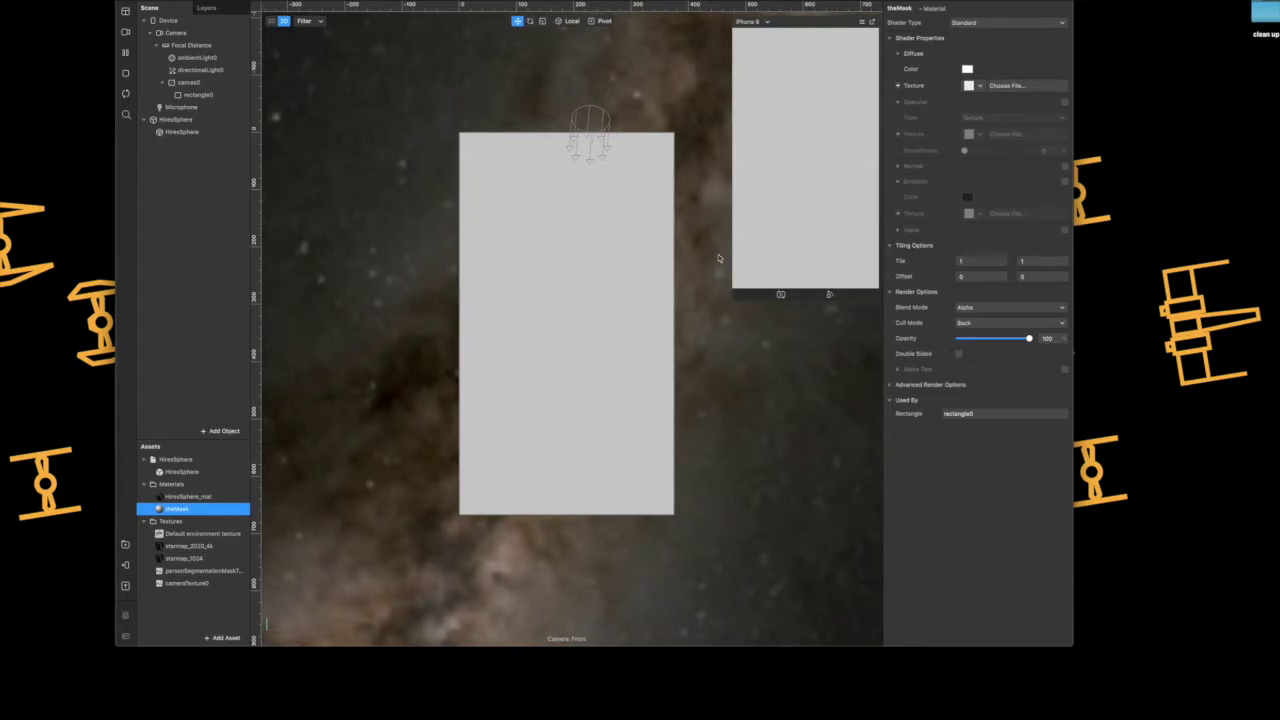
{"action": "mouse_move", "coordinate": [803, 29]}
{"action": "left_mouse_down"}
{"action": "mouse_move", "coordinate": [737, 89]}
{"action": "mouse_move", "coordinate": [574, 80]}
{"action": "mouse_move", "coordinate": [395, 189]}
{"action": "mouse_move", "coordinate": [614, 357]}
{"action": "mouse_move", "coordinate": [720, 77]}
{"action": "mouse_move", "coordinate": [791, 22]}
{"action": "left_mouse_up"}
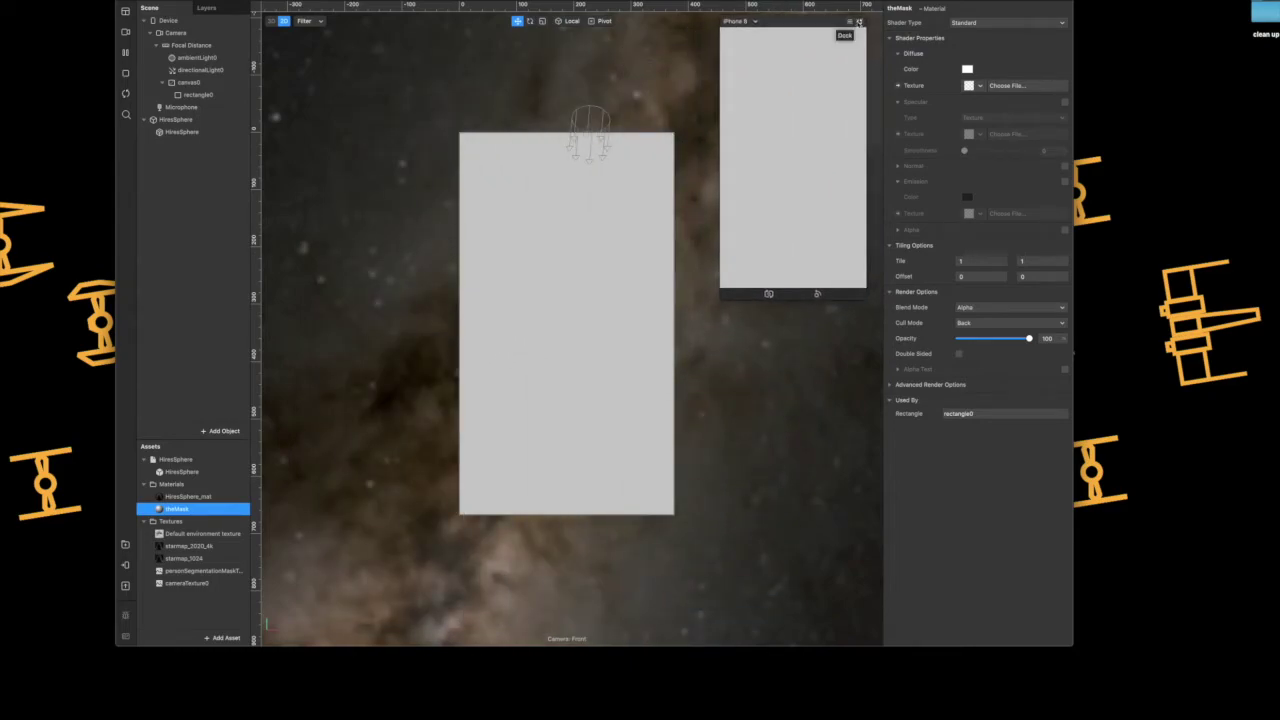
{"action": "left_click", "coordinate": [859, 23]}
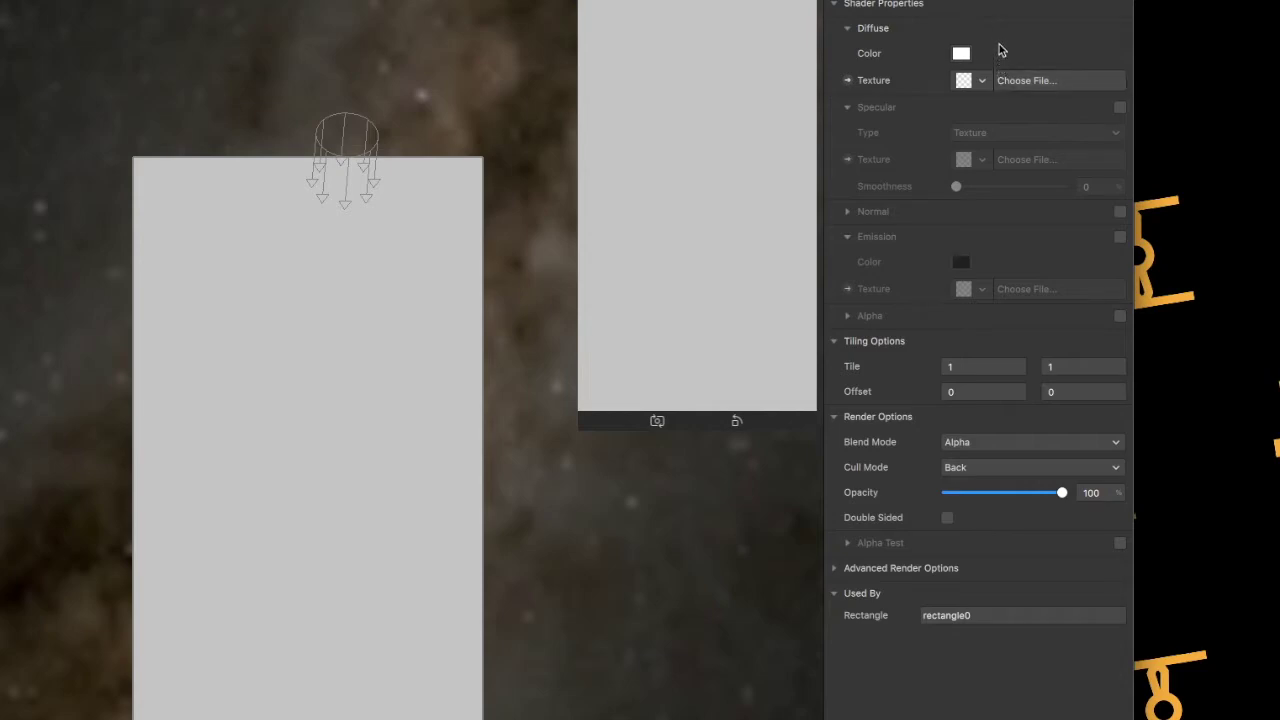
Step: Set theMask's diffuse texture to cameraTexture0 and enable Alpha with personSegmentationMaskTexture0 as its texture
{"action": "left_click", "coordinate": [983, 82]}
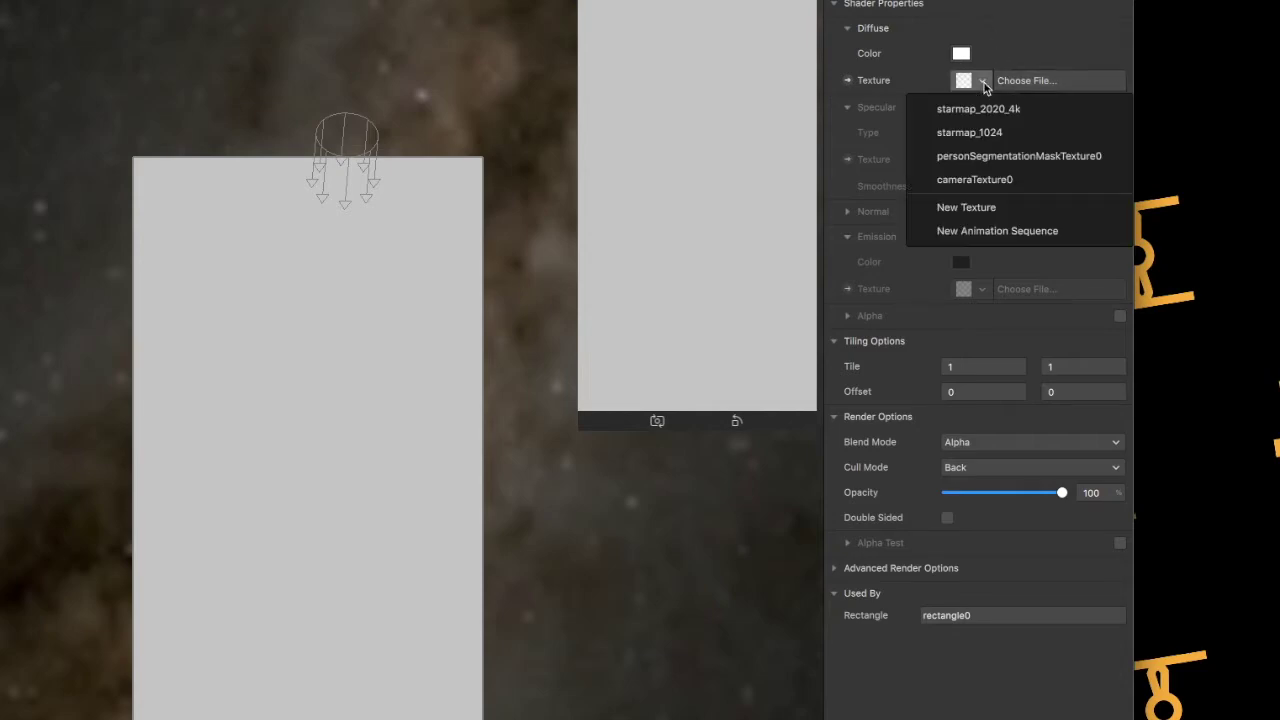
{"action": "left_click", "coordinate": [1000, 183]}
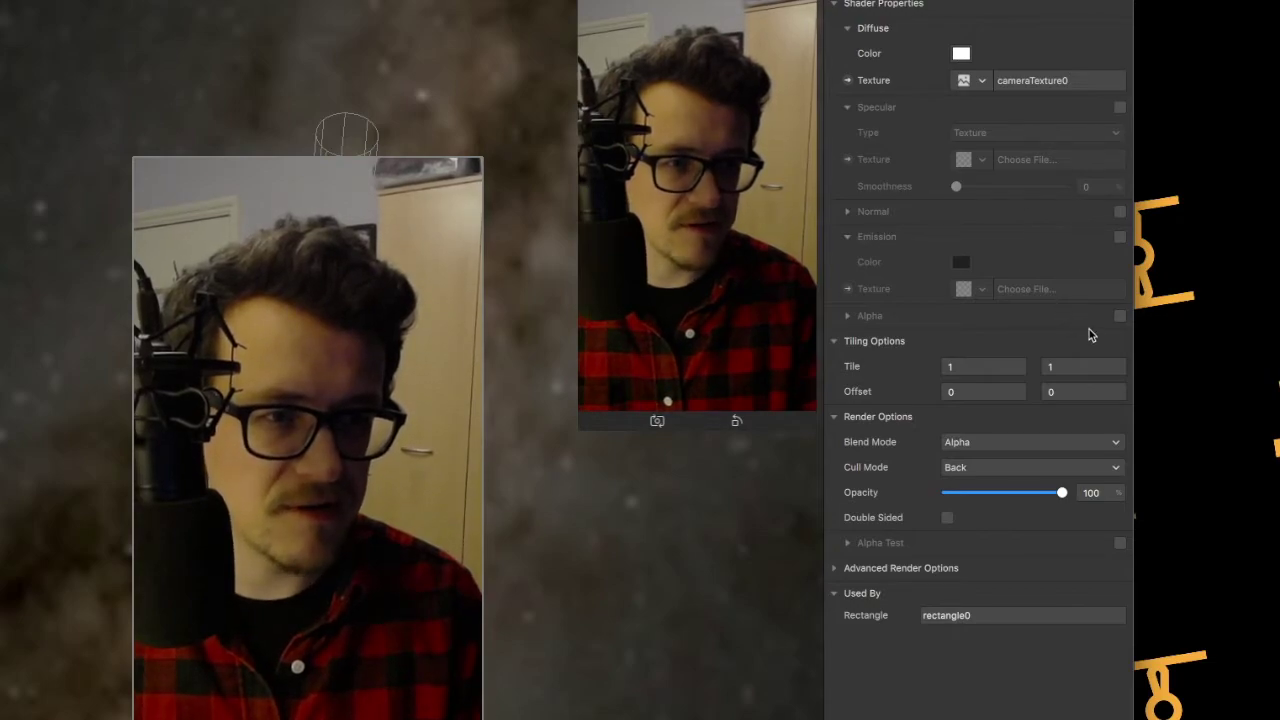
{"action": "left_click", "coordinate": [1120, 315]}
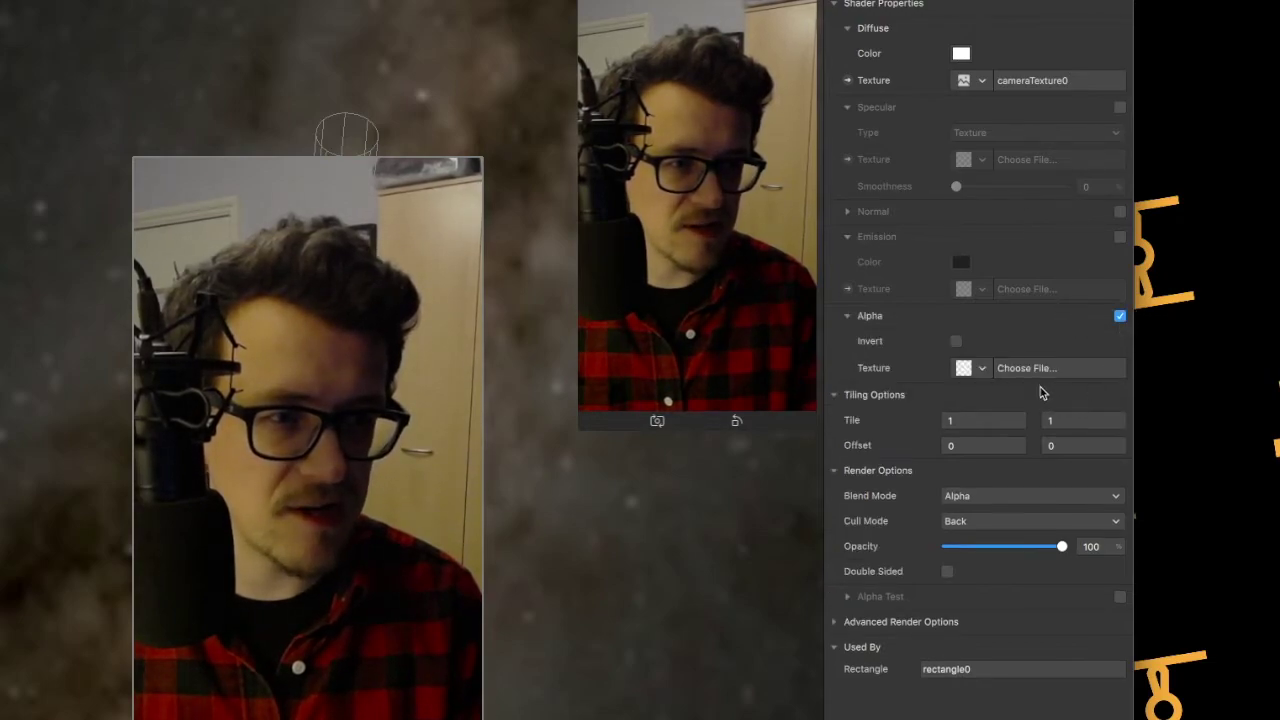
{"action": "left_click", "coordinate": [982, 369]}
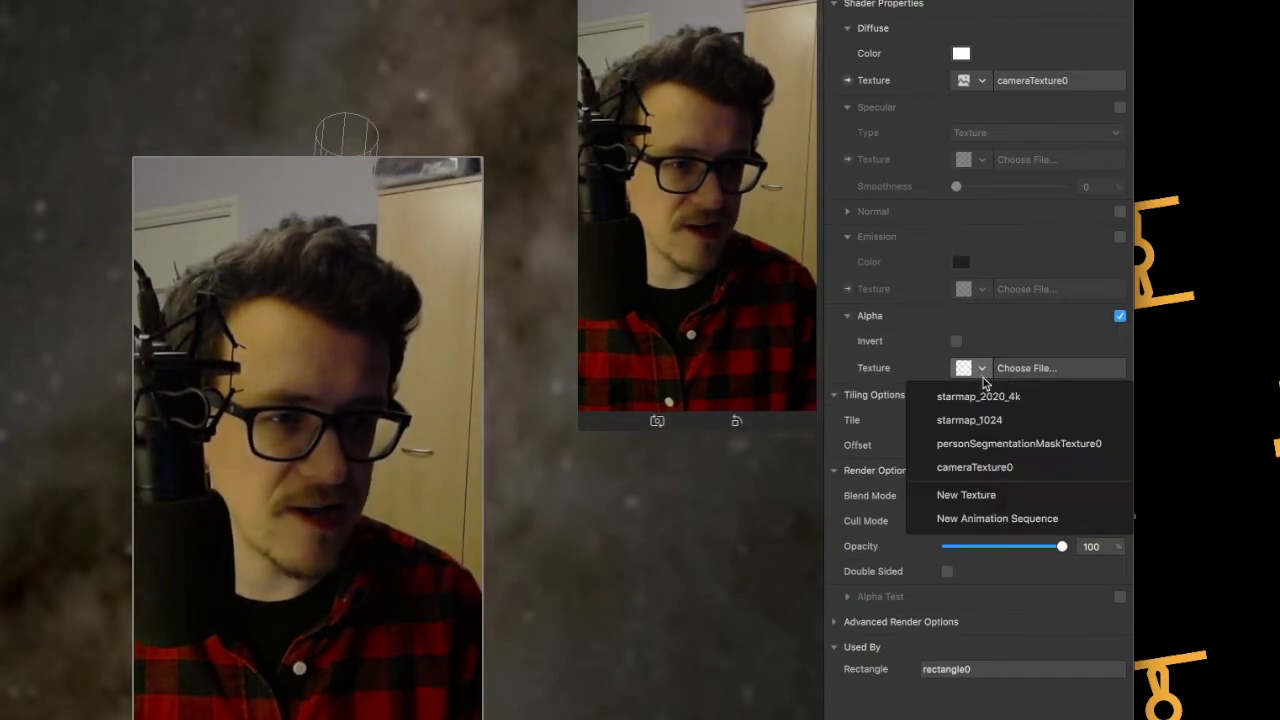
{"action": "left_click", "coordinate": [986, 443]}
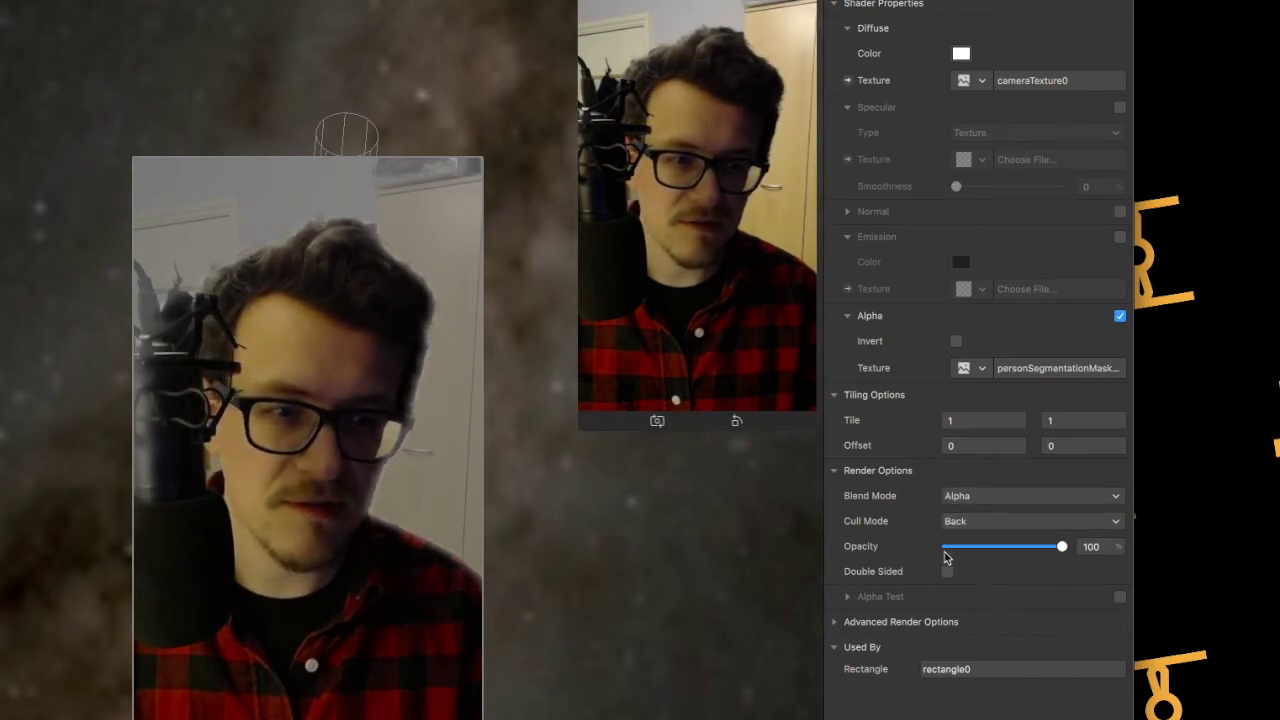
Step: Enable Alpha Test on theMask and raise its Cutoff to just over 50% to tighten the mask edge
{"action": "left_click", "coordinate": [1120, 598]}
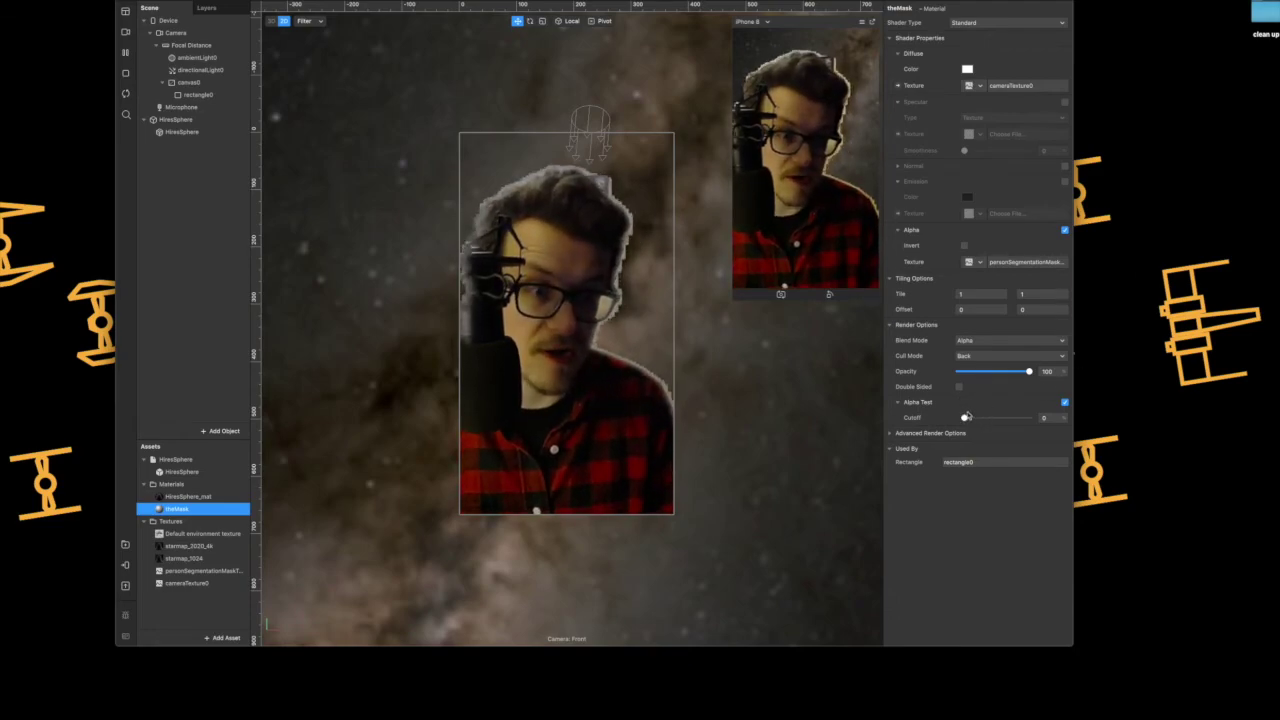
{"action": "left_click_drag", "start_coordinate": [965, 418], "coordinate": [1001, 417]}
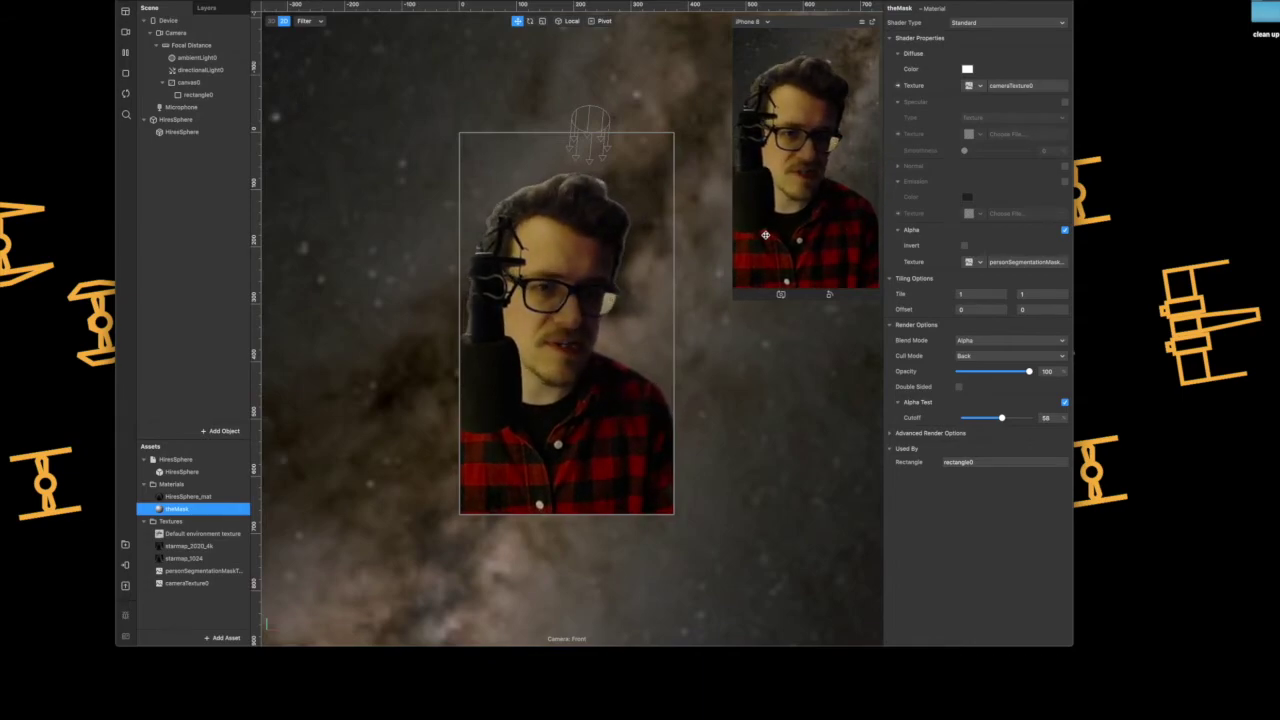
Step: Switch the viewport to 3D and orbit the simulated device to check the masked person against the space background
{"action": "left_click", "coordinate": [270, 20]}
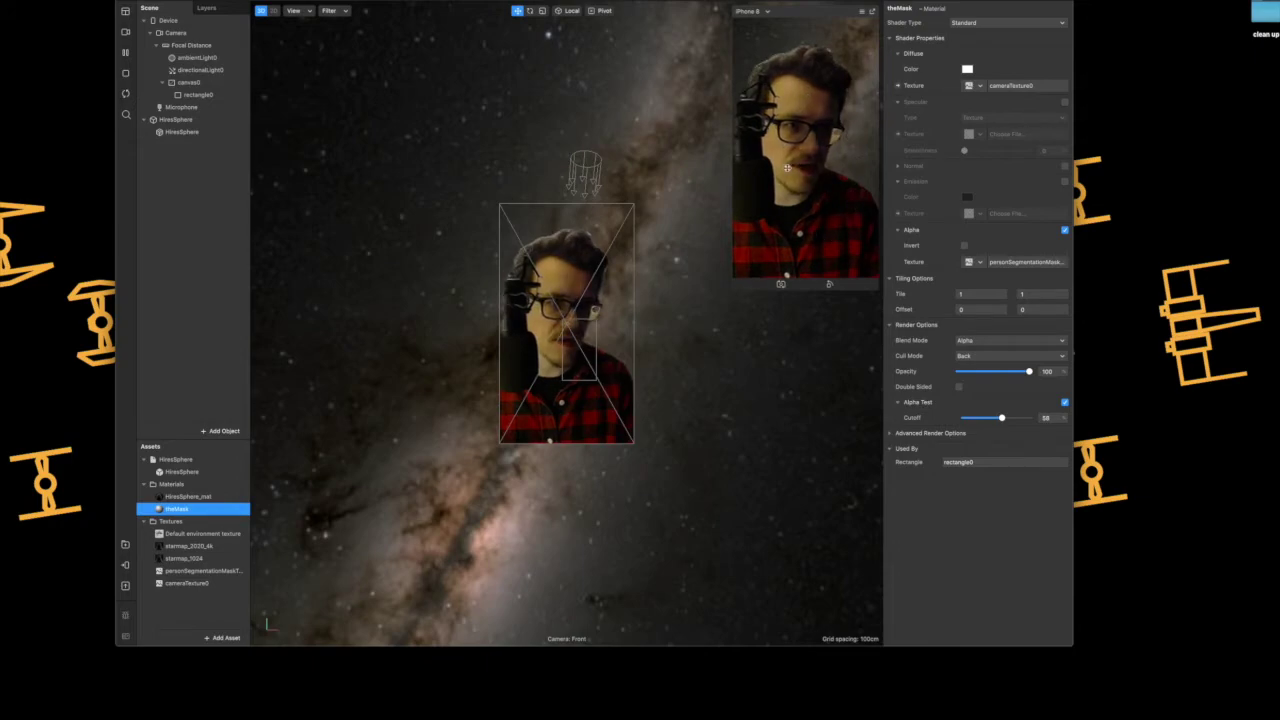
{"action": "left_click", "coordinate": [862, 12]}
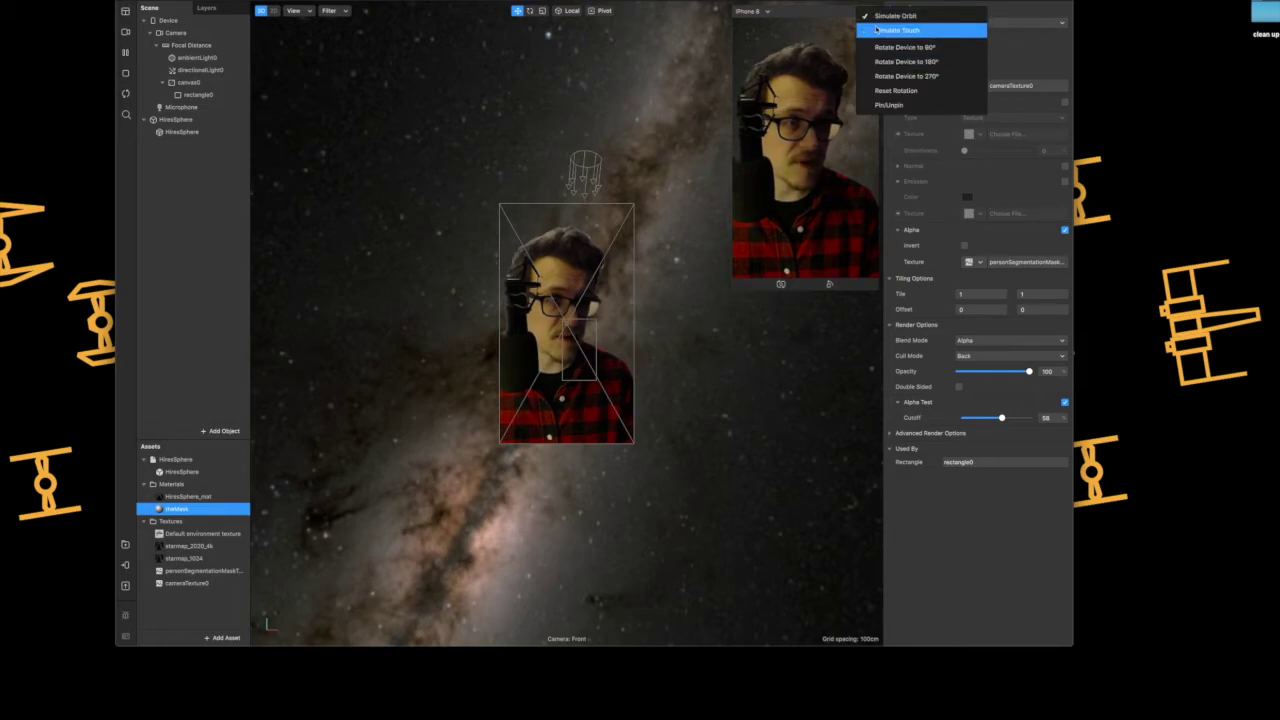
{"action": "left_click", "coordinate": [838, 118]}
{"action": "mouse_move", "coordinate": [851, 86]}
{"action": "left_mouse_down"}
{"action": "mouse_move", "coordinate": [466, 111]}
{"action": "mouse_move", "coordinate": [686, 60]}
{"action": "mouse_move", "coordinate": [837, 58]}
{"action": "mouse_move", "coordinate": [897, 78]}
{"action": "mouse_move", "coordinate": [896, 66]}
{"action": "mouse_move", "coordinate": [864, 70]}
{"action": "mouse_move", "coordinate": [910, 85]}
{"action": "mouse_move", "coordinate": [905, 56]}
{"action": "mouse_move", "coordinate": [831, 69]}
{"action": "mouse_move", "coordinate": [843, 63]}
{"action": "left_mouse_up"}
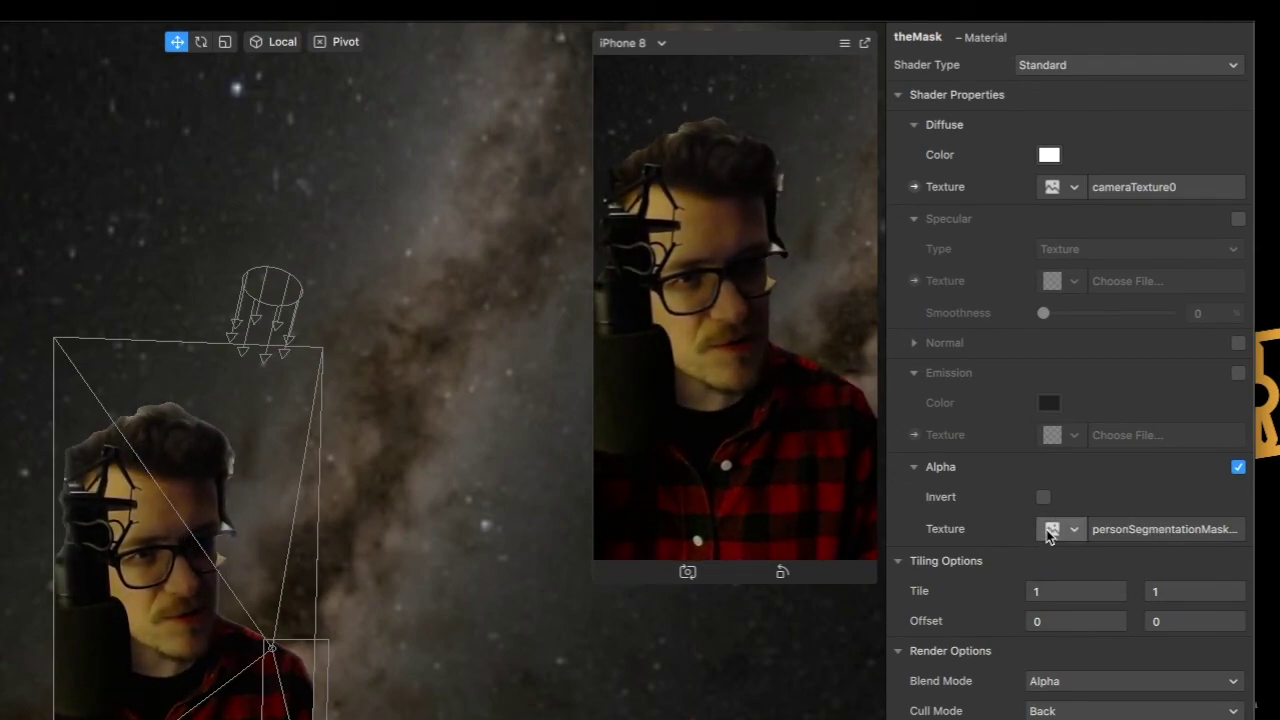
Step: Try inverting theMask's alpha, and restore the non-inverted mask
{"action": "left_click", "coordinate": [1043, 497]}
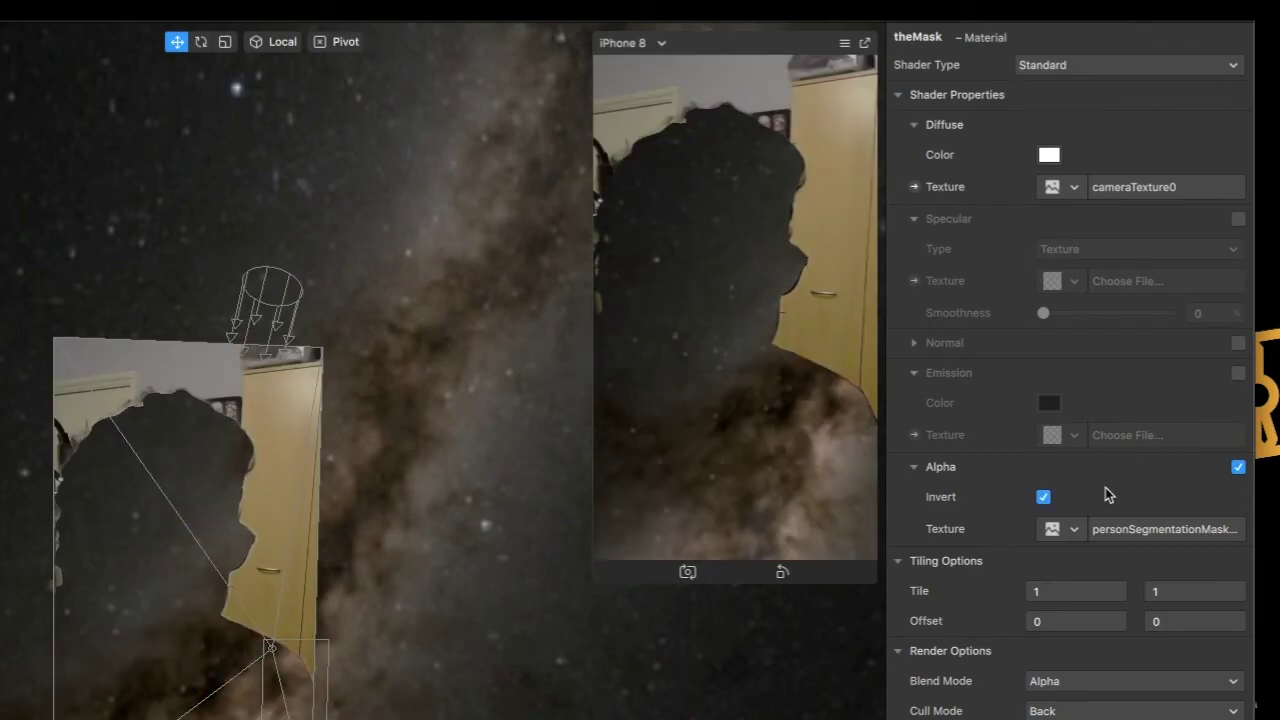
{"action": "left_click", "coordinate": [1043, 497]}
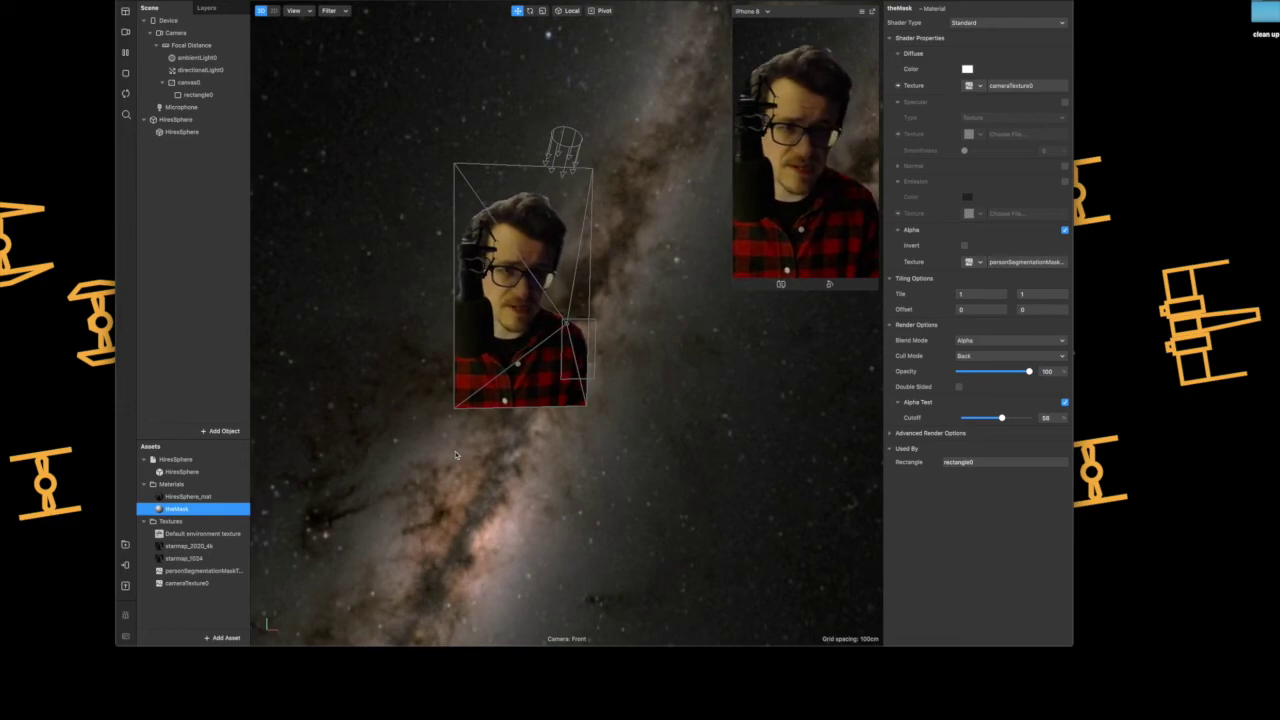
Step: Examine the whole space sphere around the masked rectangle and orbit the simulated device again
{"action": "scroll", "coordinate": [687, 392], "scroll_direction": "down", "scroll_amount": 3}
{"action": "scroll", "coordinate": [687, 392], "scroll_direction": "down", "scroll_amount": 5}
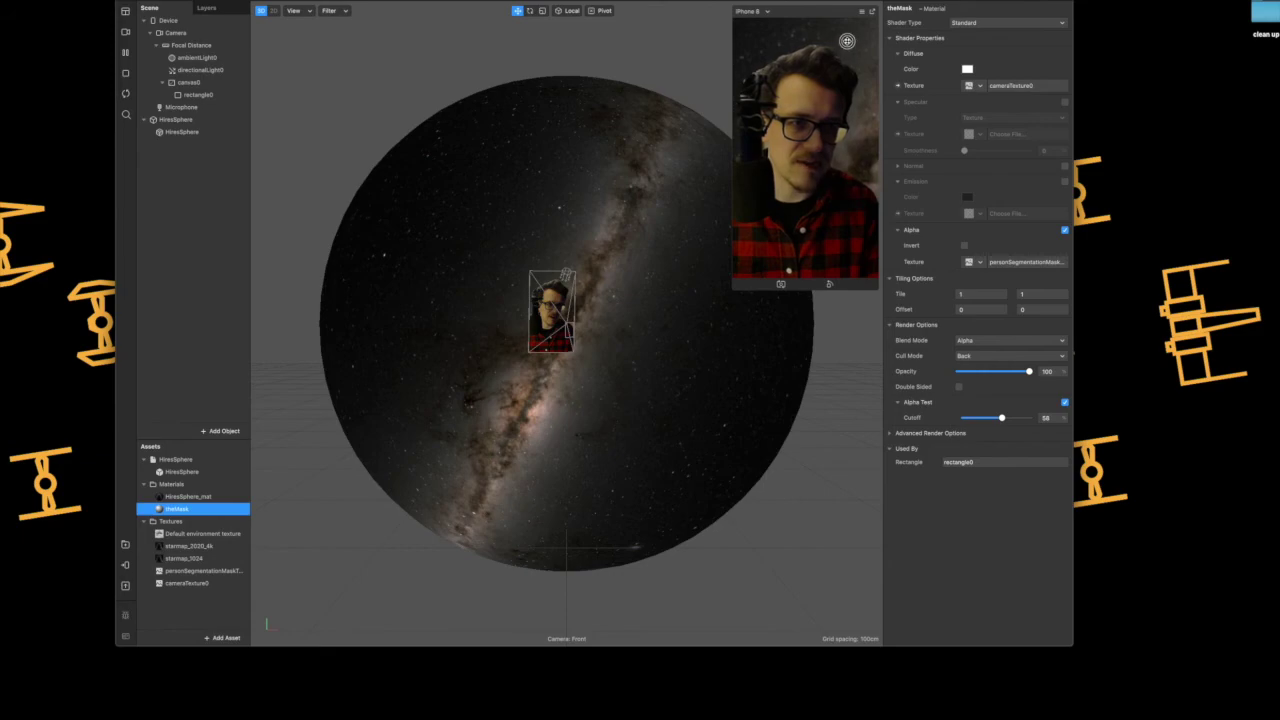
{"action": "left_click_drag", "start_coordinate": [847, 41], "coordinate": [846, 38]}
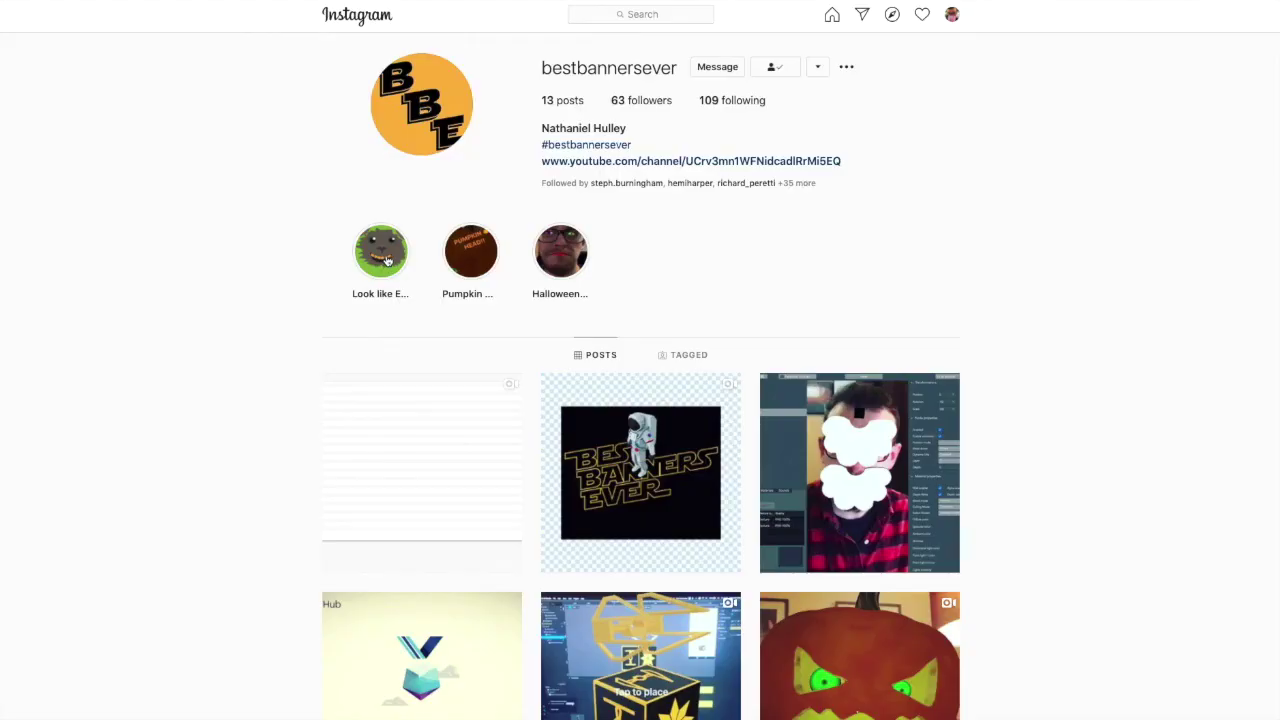
Step: Switch to the bestbannersever Instagram profile, view the Pumpkin head highlight and browse the posts
{"action": "left_click", "coordinate": [484, 268]}
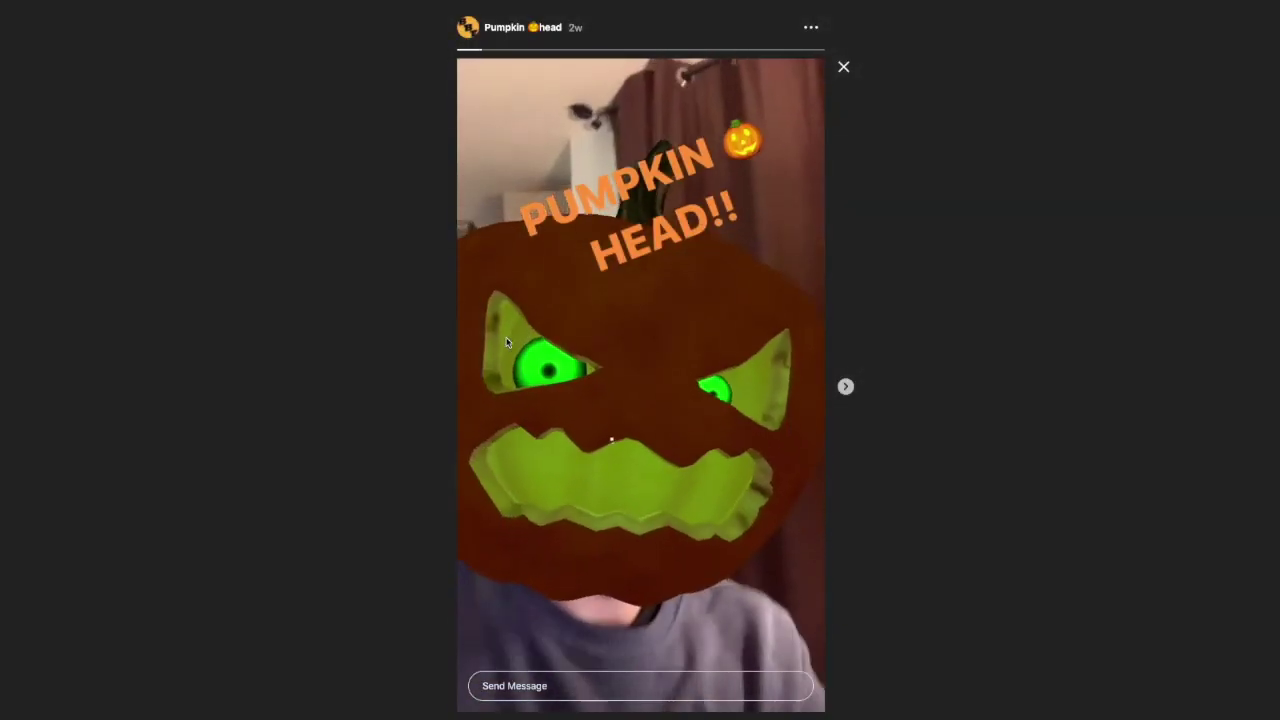
{"action": "left_click", "coordinate": [843, 67]}
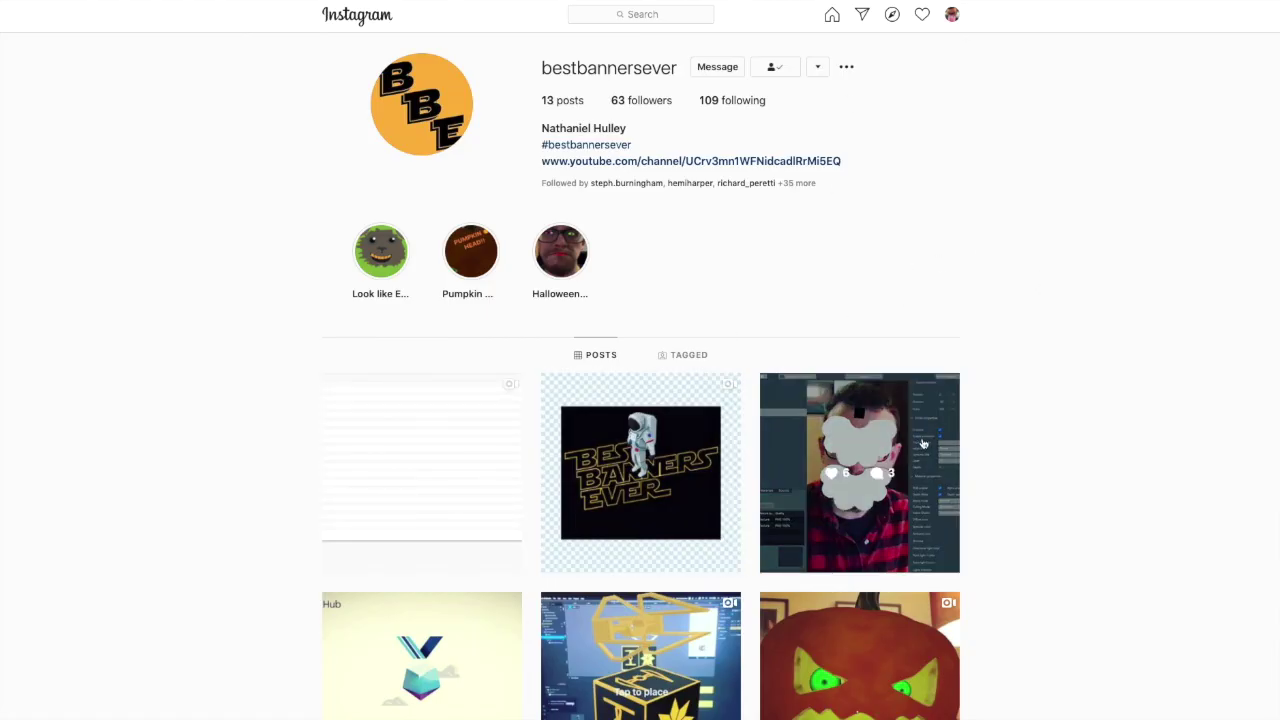
{"action": "left_click", "coordinate": [924, 443]}
{"action": "left_click", "coordinate": [1066, 210]}
{"action": "scroll", "coordinate": [1030, 433], "scroll_direction": "down", "scroll_amount": 5}
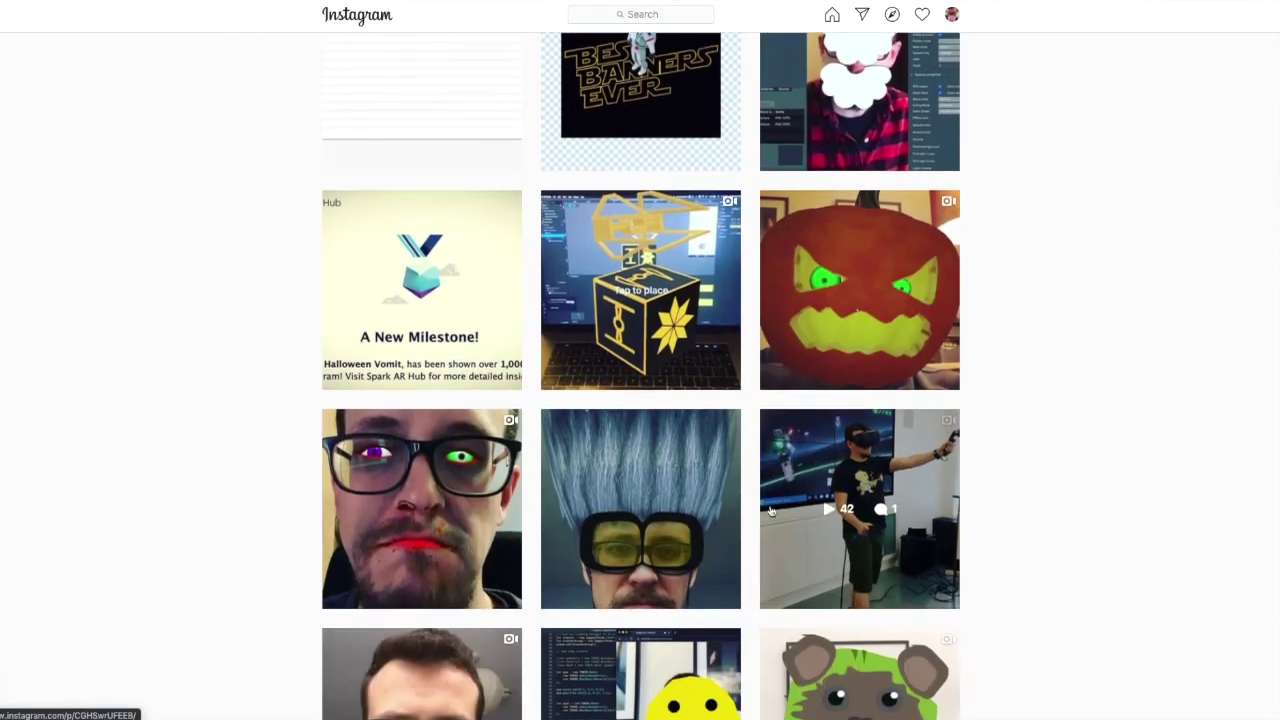